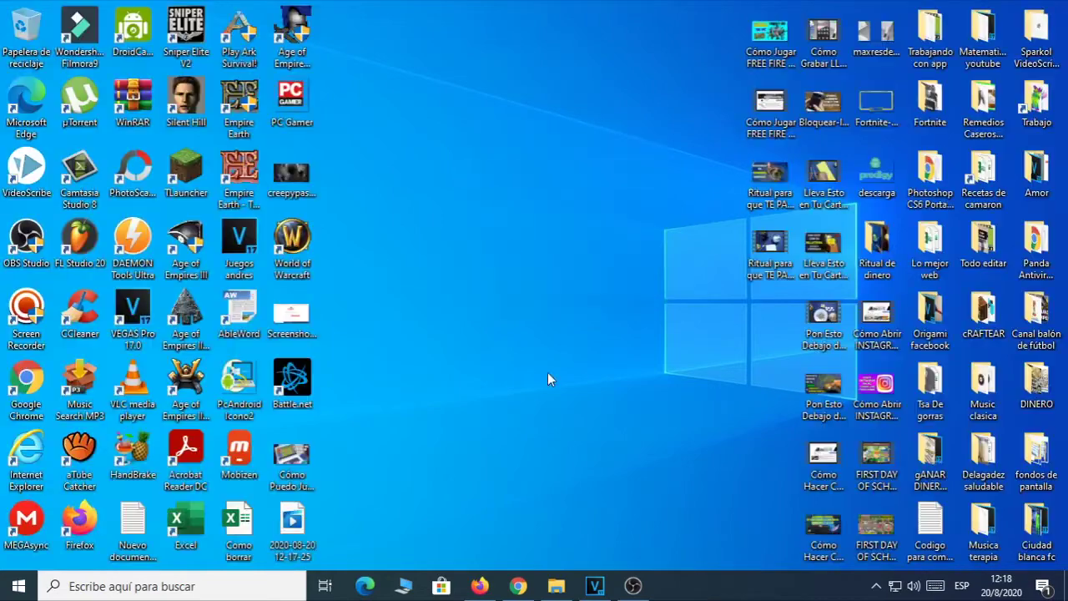
- Switch to Chrome and open the MSI App Player page at msi.com/landing/appplayer in the new tab
{"action": "mouse_move", "coordinate": [518, 588]}
{"action": "left_click", "coordinate": [519, 588]}
{"action": "left_click", "coordinate": [212, 13]}
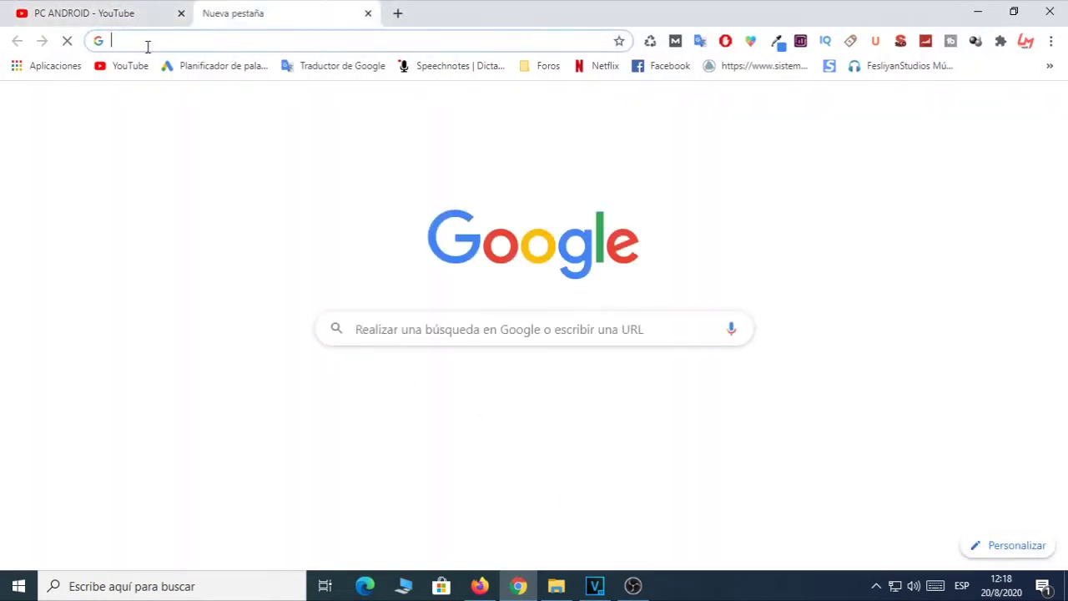
{"action": "left_click", "coordinate": [143, 44]}
{"action": "type", "text": "MSI"}
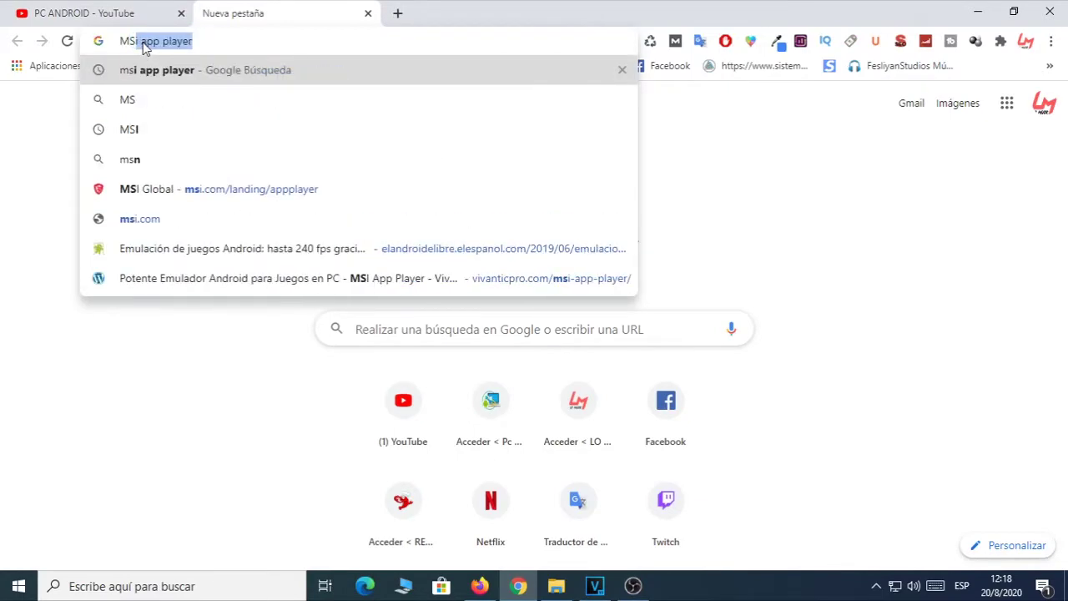
{"action": "left_click", "coordinate": [176, 75]}
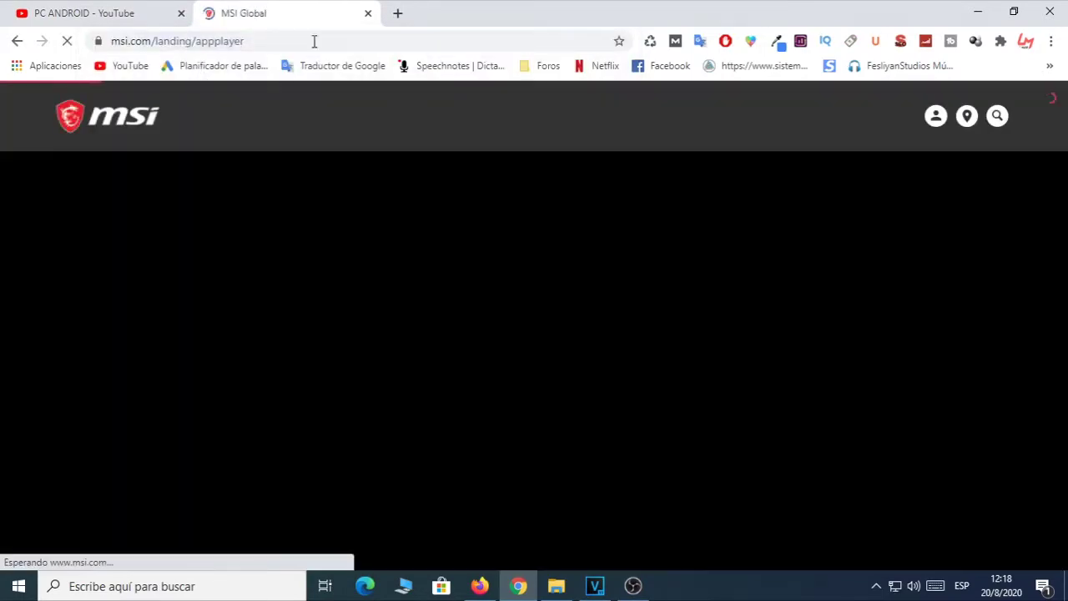
- Start downloading the MSI App Player ZIP from the page, cancel the download and dismiss the download bar
{"action": "scroll", "coordinate": [1019, 262], "scroll_direction": "down", "scroll_amount": 5}
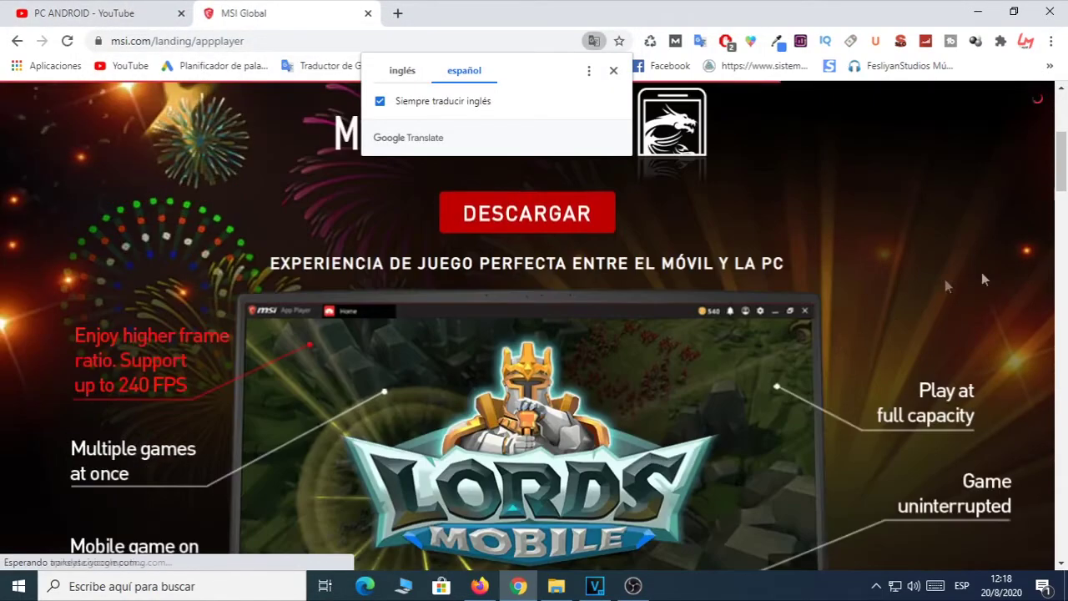
{"action": "scroll", "coordinate": [877, 291], "scroll_direction": "up", "scroll_amount": 3}
{"action": "scroll", "coordinate": [877, 294], "scroll_direction": "up", "scroll_amount": 1}
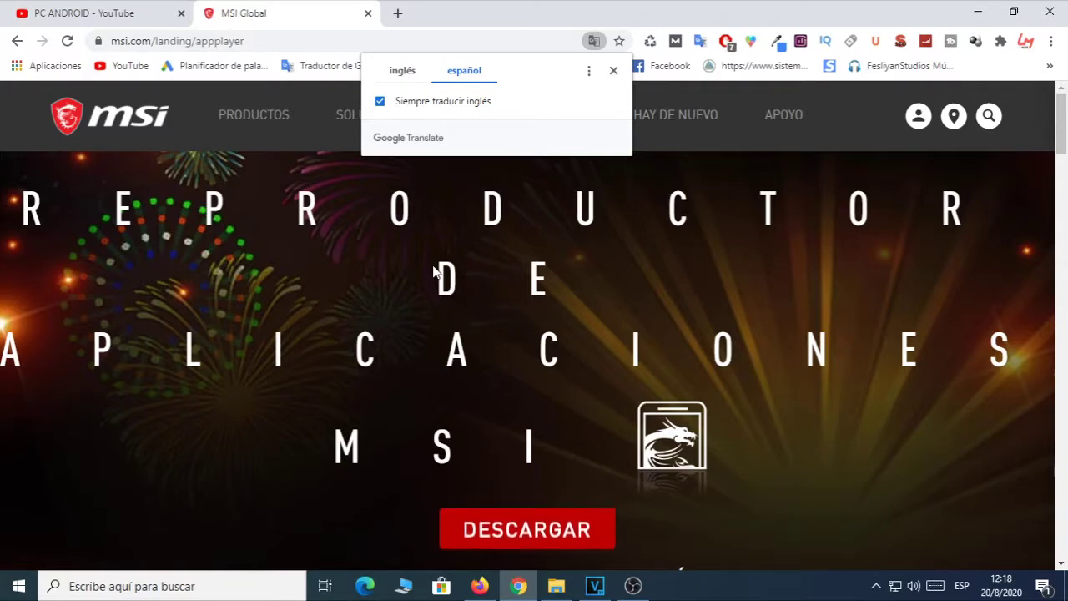
{"action": "left_click", "coordinate": [538, 530]}
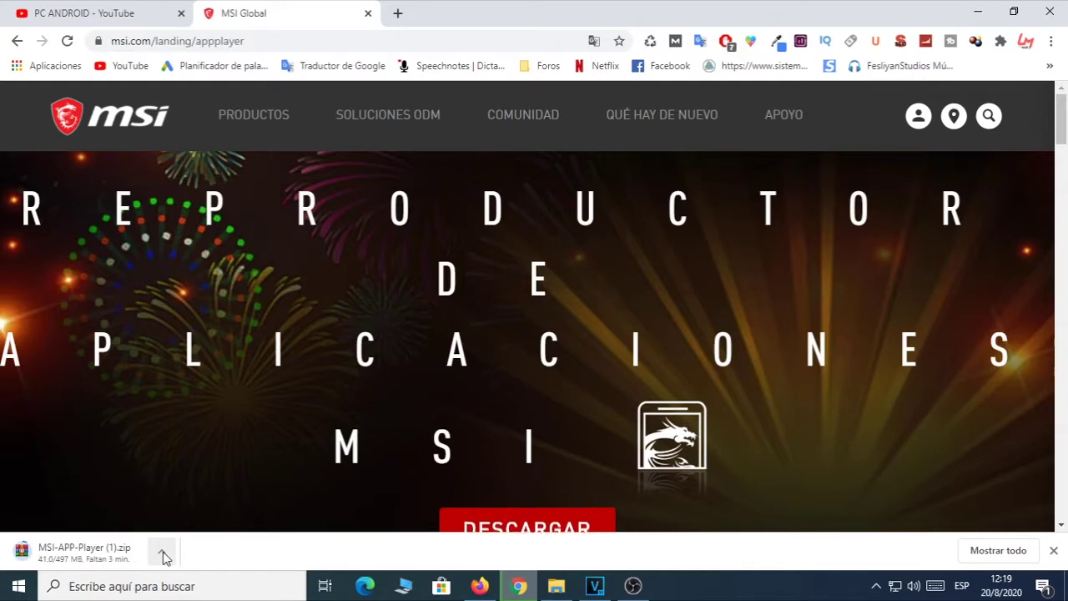
{"action": "left_click", "coordinate": [163, 553]}
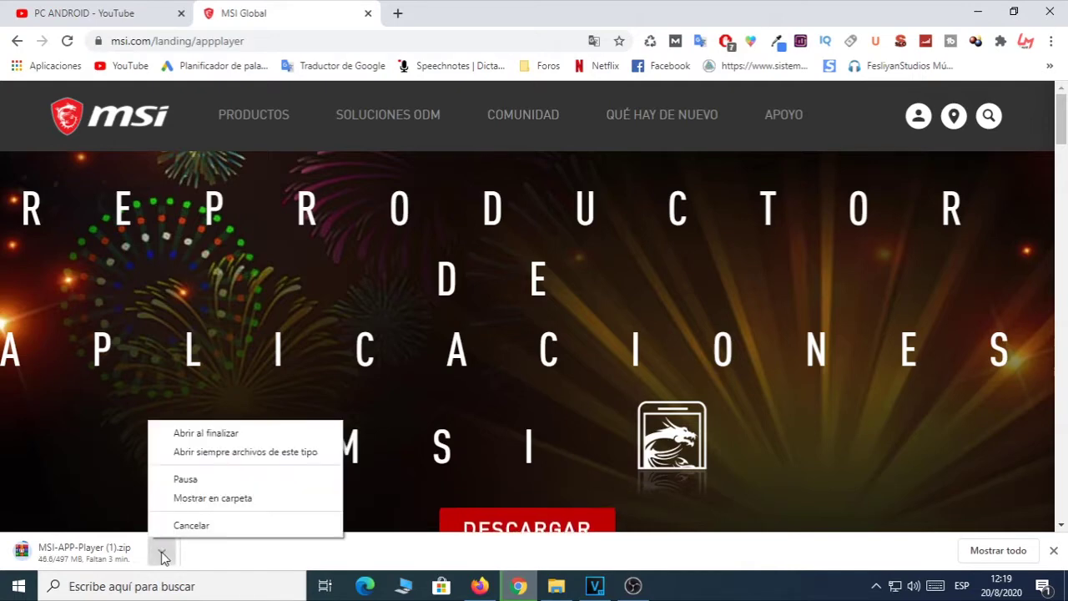
{"action": "left_click", "coordinate": [209, 526]}
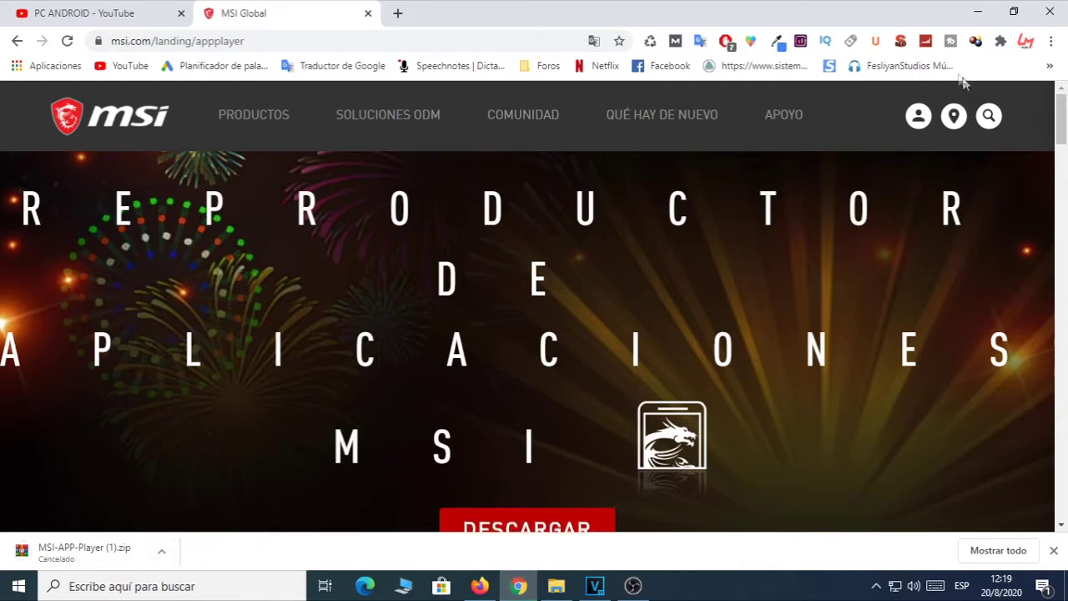
{"action": "left_click", "coordinate": [1054, 551]}
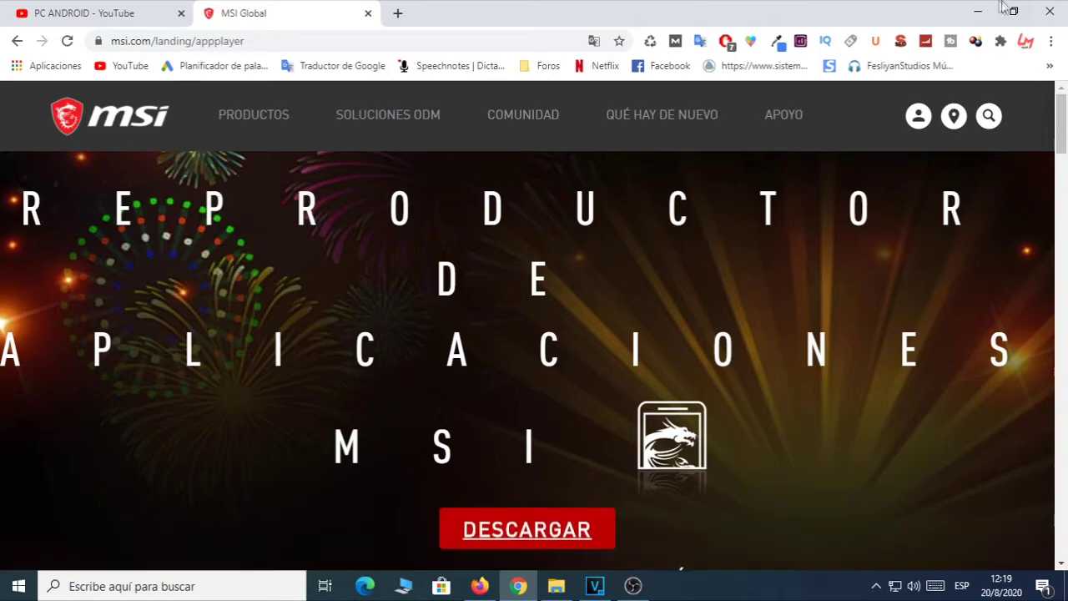
- Minimize the browser and move the MSI-APP-Player ZIP from the Descargas folder to an empty area of the desktop
{"action": "left_click", "coordinate": [978, 11]}
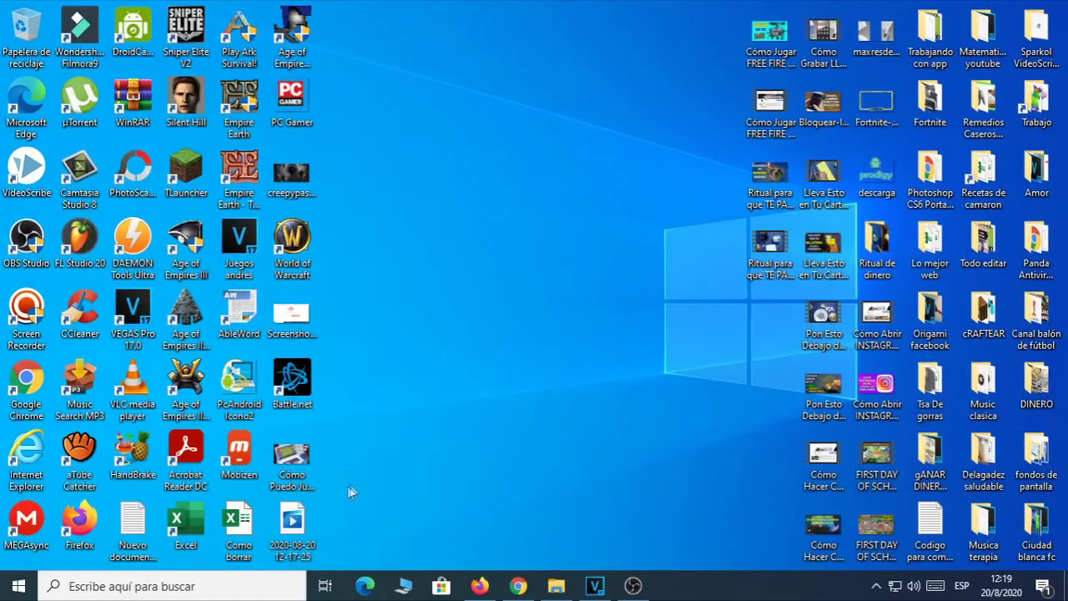
{"action": "left_click", "coordinate": [403, 585]}
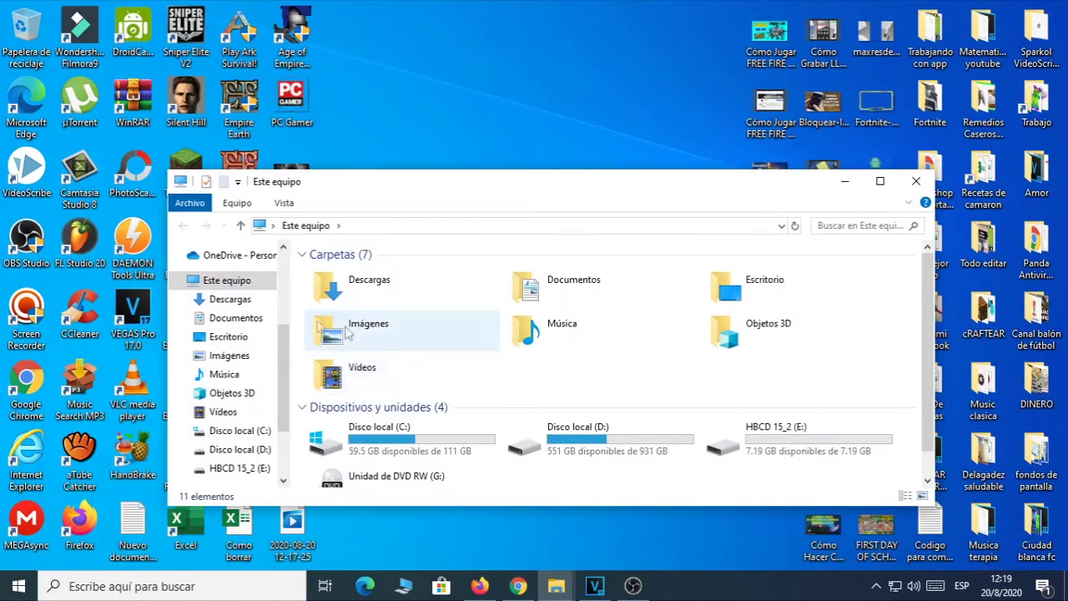
{"action": "left_click", "coordinate": [238, 301]}
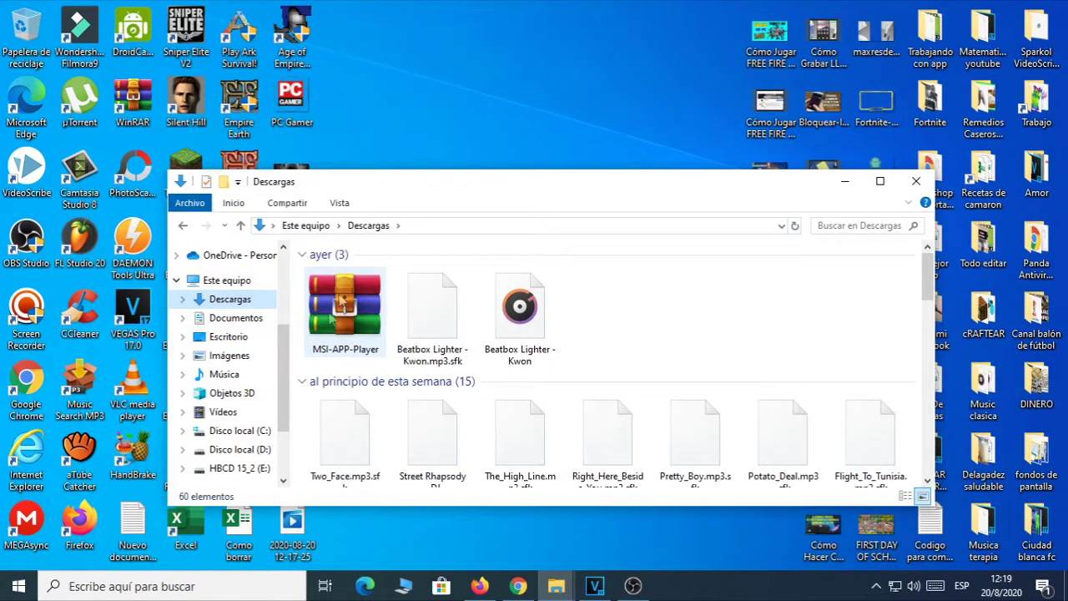
{"action": "left_click_drag", "start_coordinate": [353, 291], "coordinate": [503, 111]}
{"action": "key", "text": "alt+F4"}
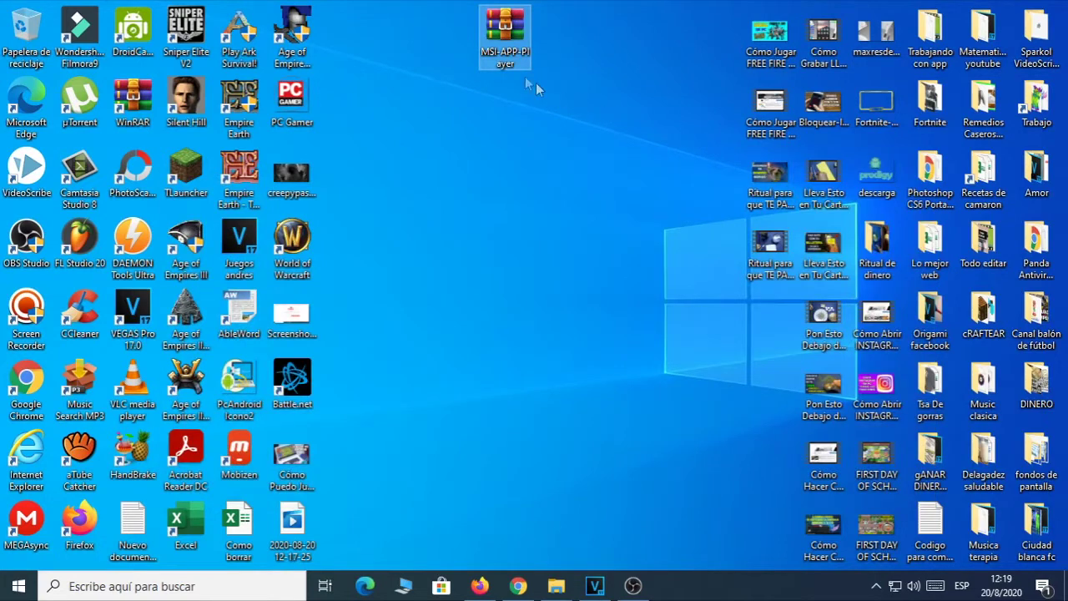
{"action": "left_click_drag", "start_coordinate": [507, 32], "coordinate": [452, 172]}
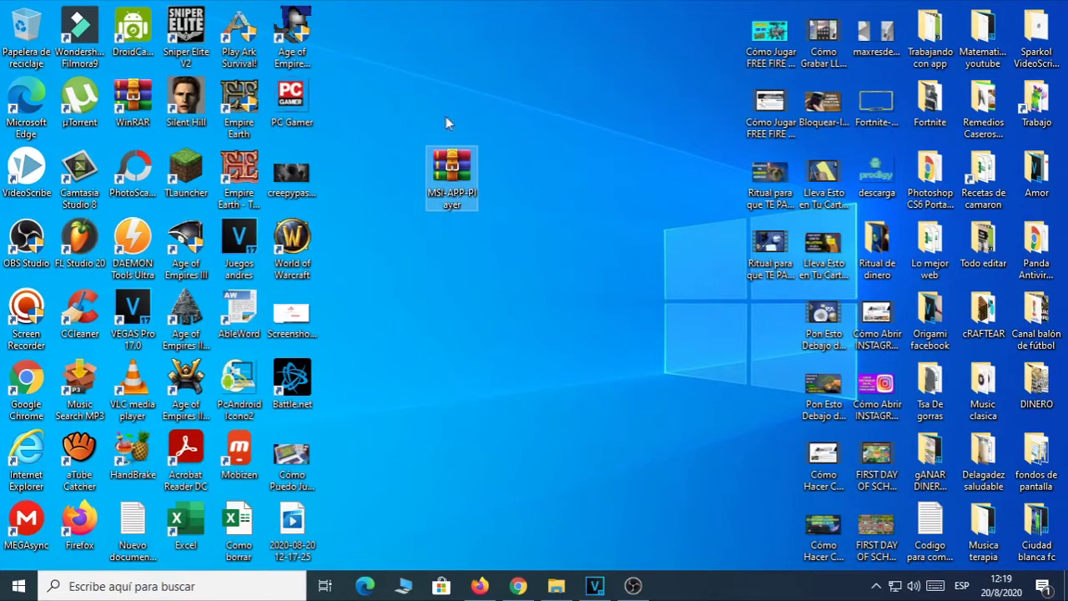
- Extract MSI-APP-Player.exe from the ZIP to the desktop and place the installer and archive icons beside the existing icon groups
{"action": "double_click", "coordinate": [455, 173]}
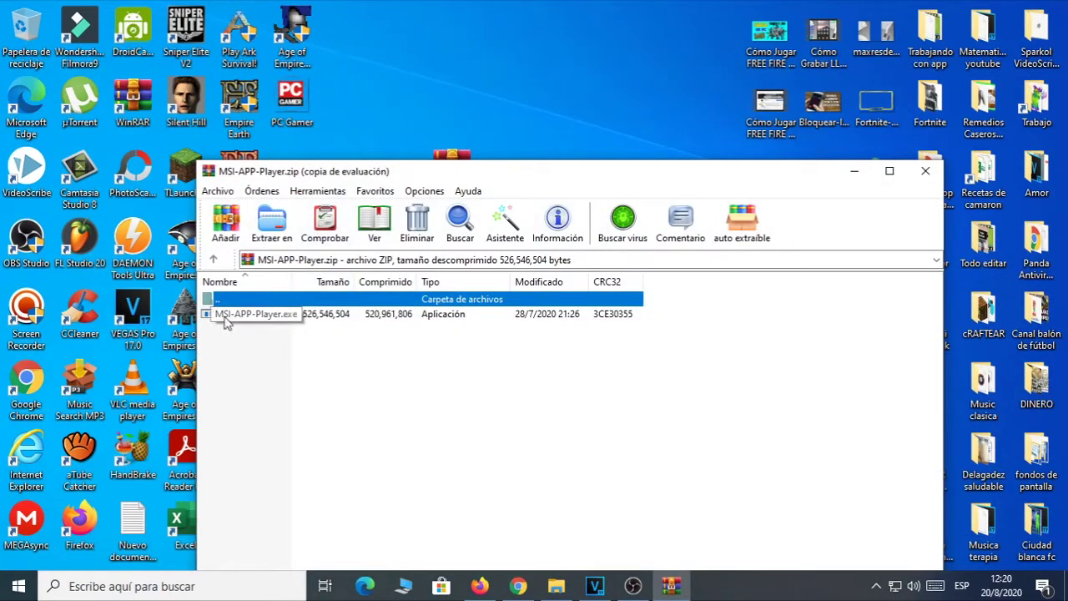
{"action": "left_click", "coordinate": [599, 314]}
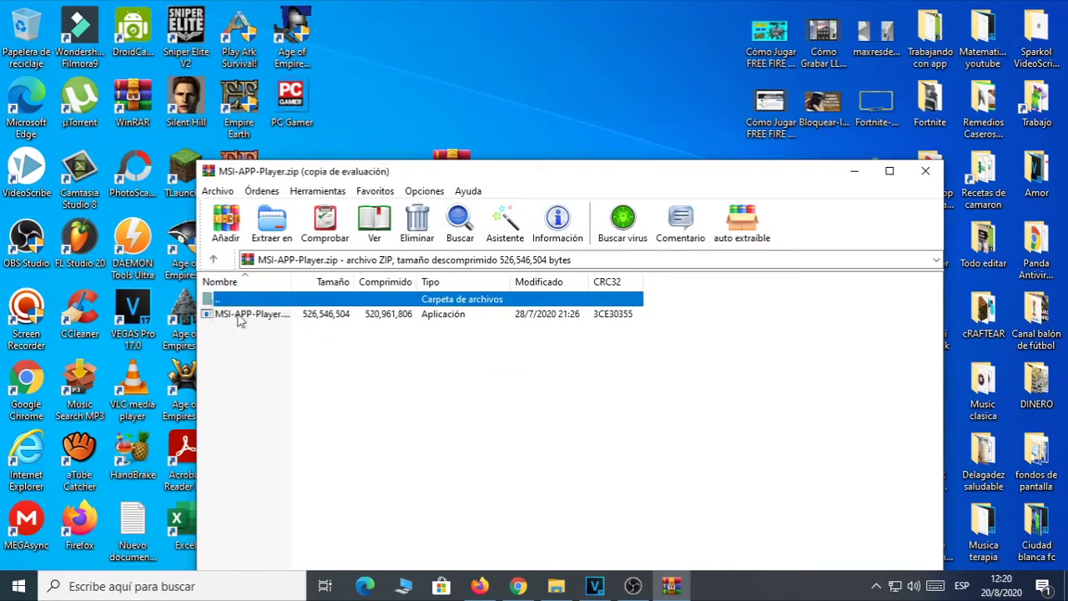
{"action": "left_click", "coordinate": [210, 320]}
{"action": "left_click_drag", "start_coordinate": [210, 320], "coordinate": [421, 79]}
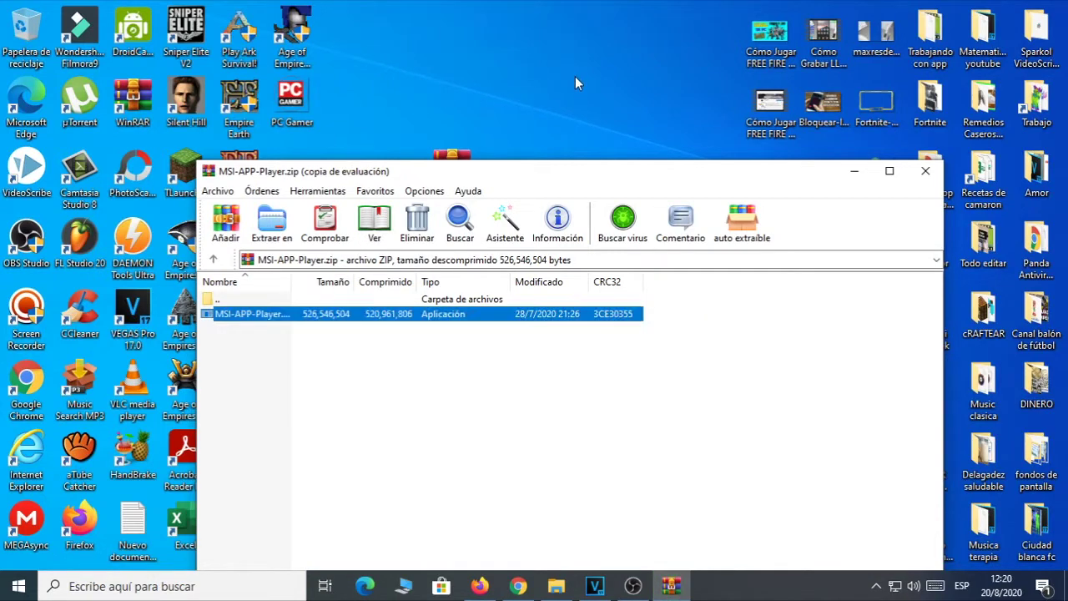
{"action": "left_click", "coordinate": [926, 172]}
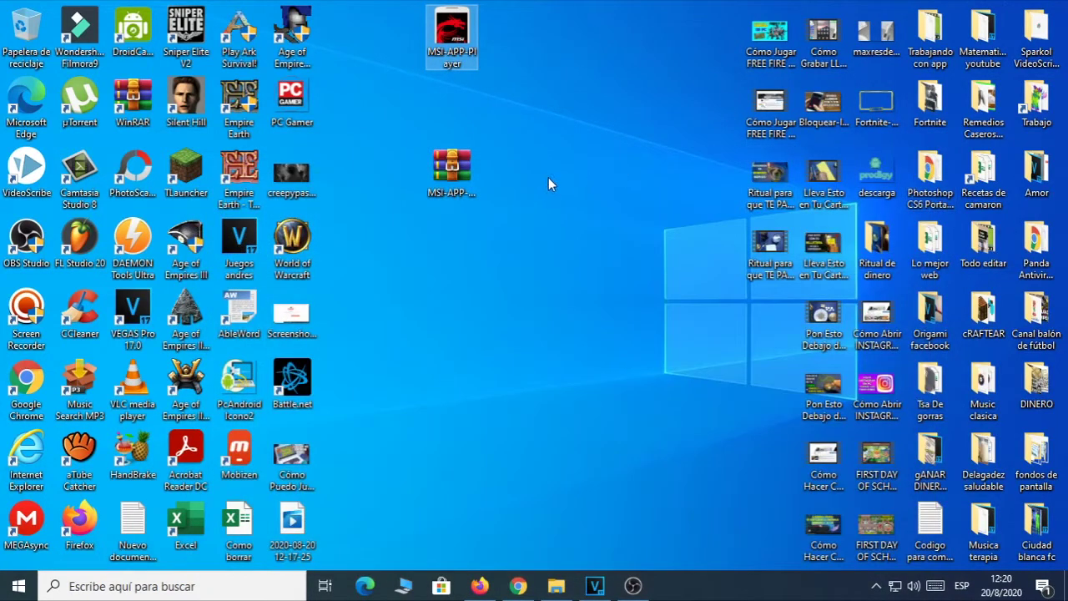
{"action": "left_click_drag", "start_coordinate": [451, 34], "coordinate": [346, 53]}
{"action": "left_click_drag", "start_coordinate": [452, 171], "coordinate": [721, 38]}
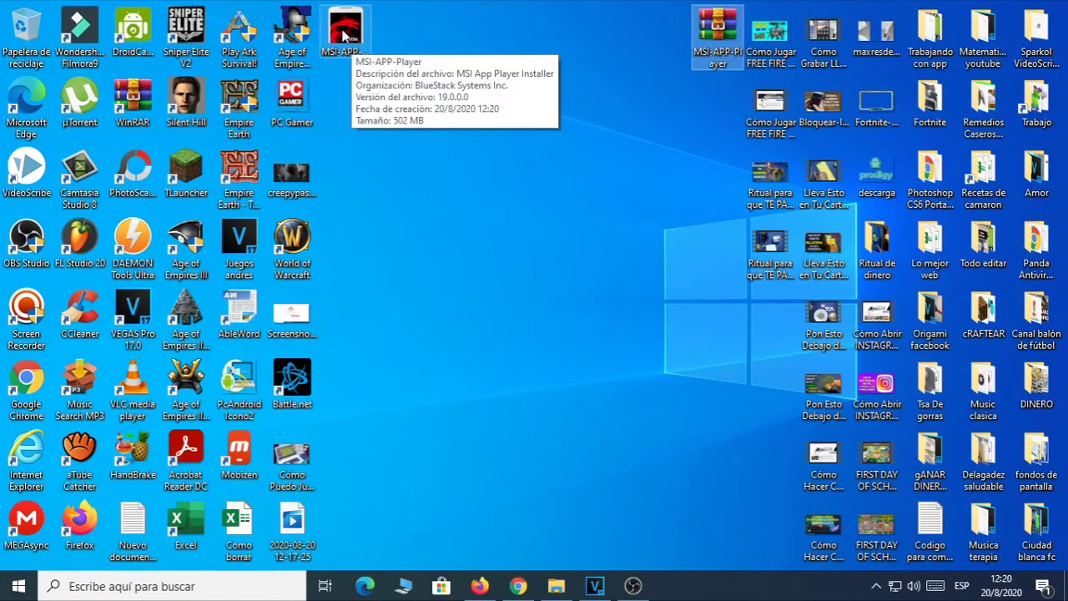
- Run the extracted MSI-APP-Player installer as administrator and approve the elevation request
{"action": "left_click", "coordinate": [345, 33]}
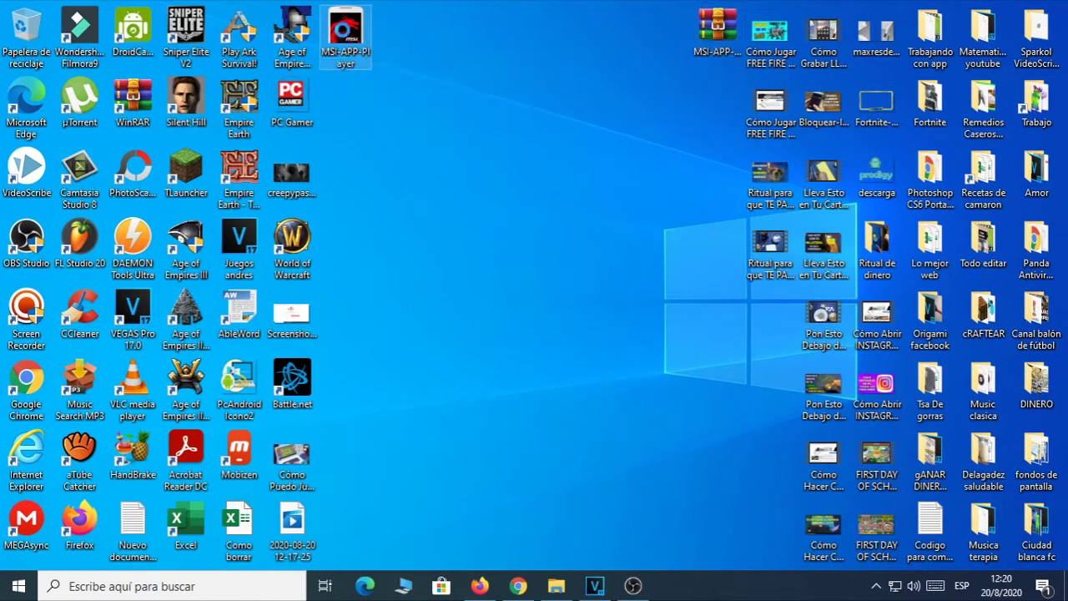
{"action": "right_click", "coordinate": [343, 31]}
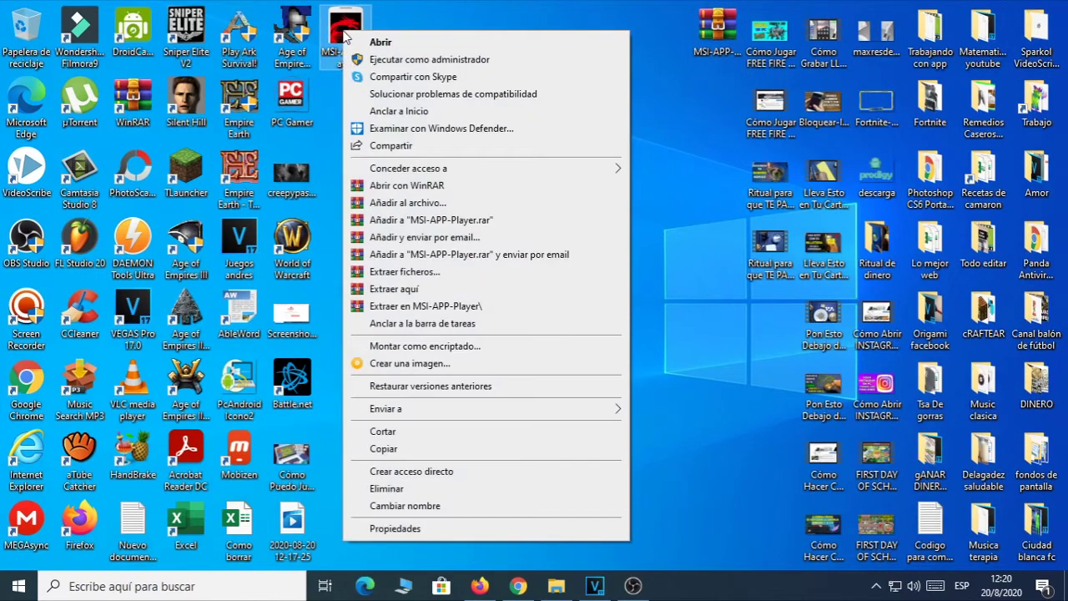
{"action": "left_click", "coordinate": [428, 61]}
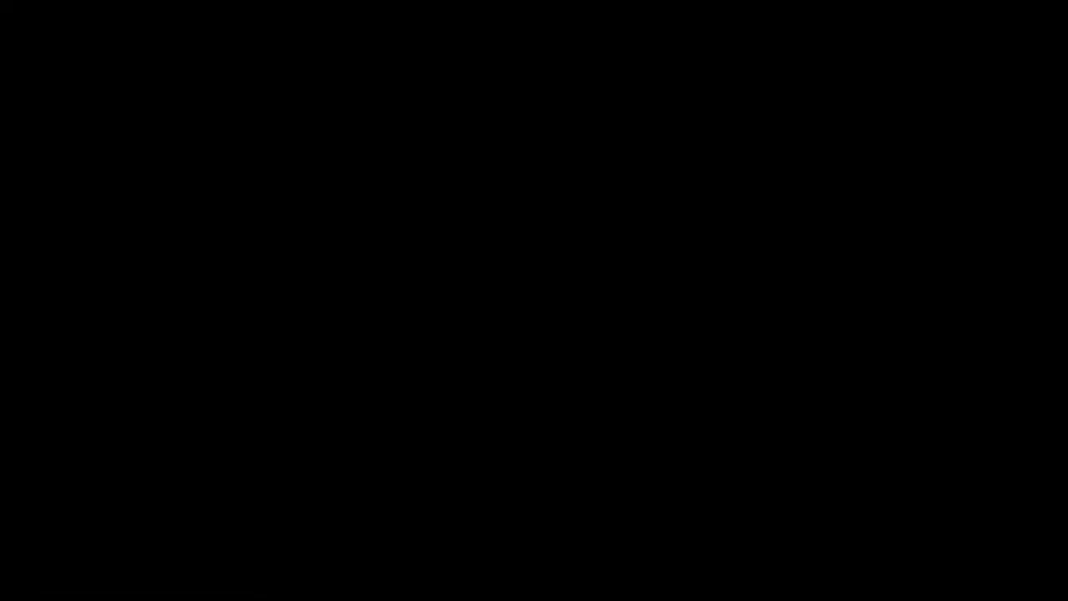
{"action": "key", "text": "Return"}
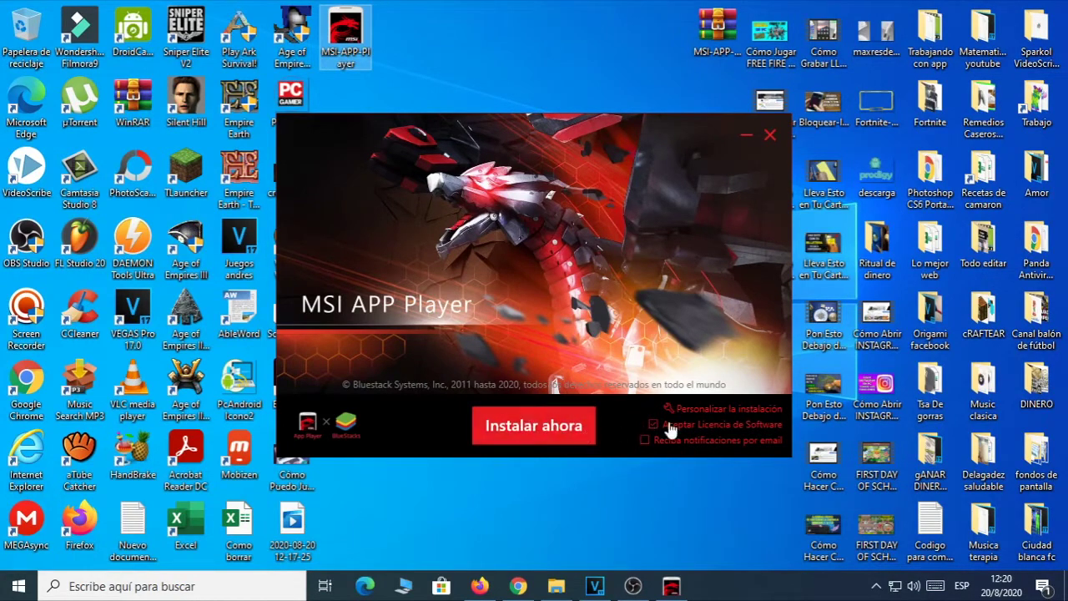
- Customize the installation by setting the MSI App Player data path to the Msi folder in D:\Games
{"action": "left_click", "coordinate": [721, 409]}
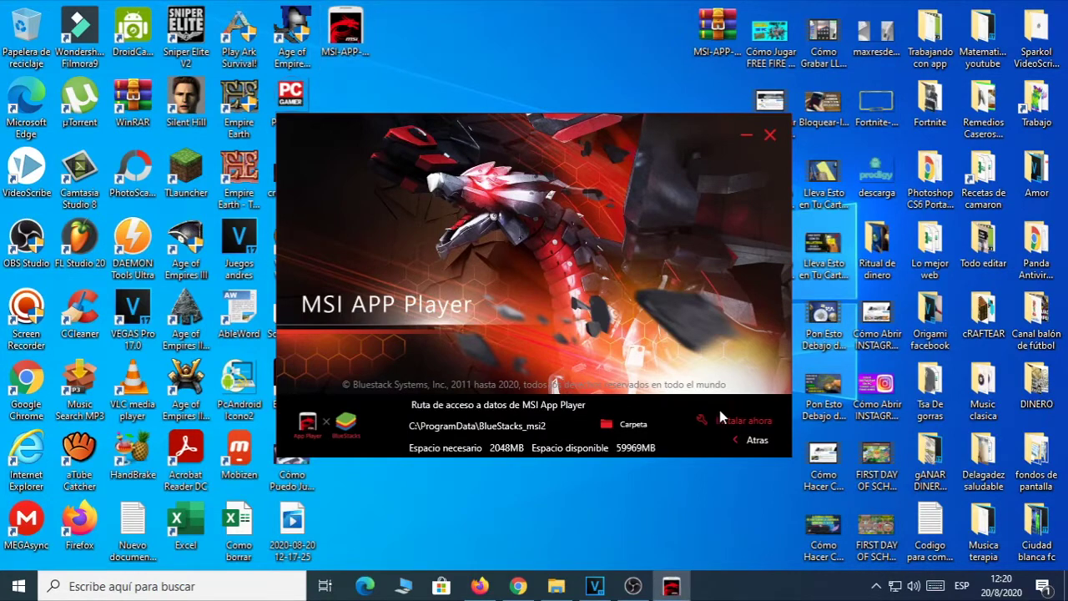
{"action": "left_click", "coordinate": [629, 426]}
{"action": "scroll", "coordinate": [515, 307], "scroll_direction": "down", "scroll_amount": 2}
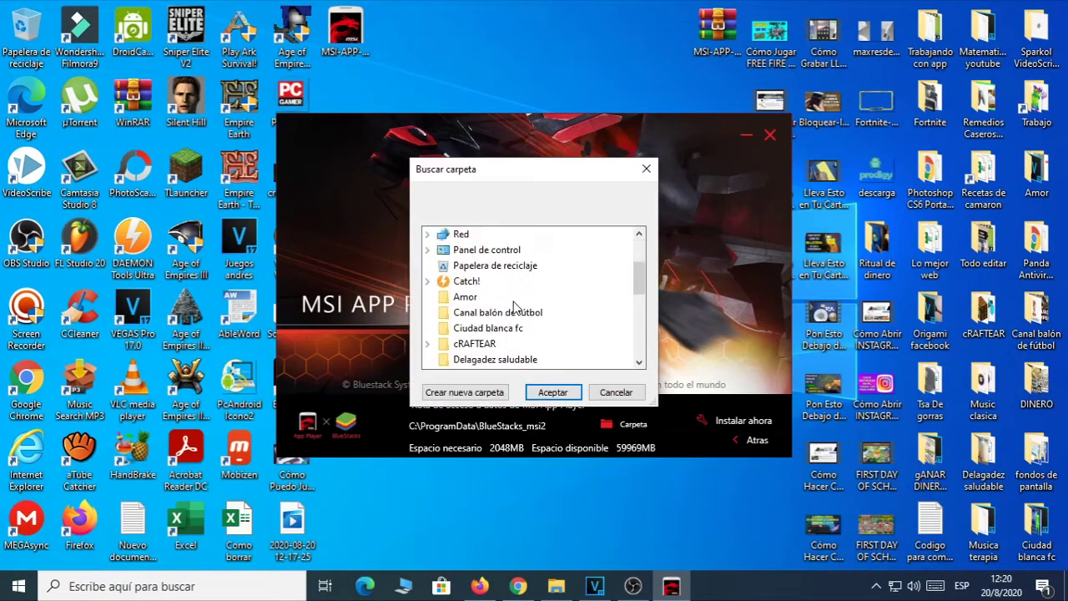
{"action": "scroll", "coordinate": [515, 307], "scroll_direction": "up", "scroll_amount": 2}
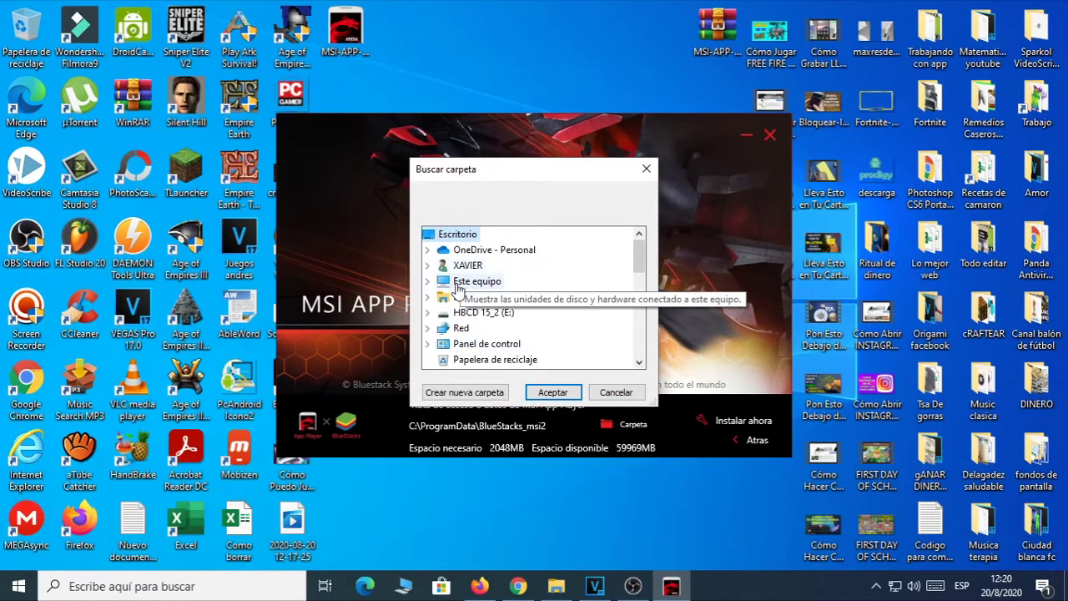
{"action": "left_click", "coordinate": [430, 282]}
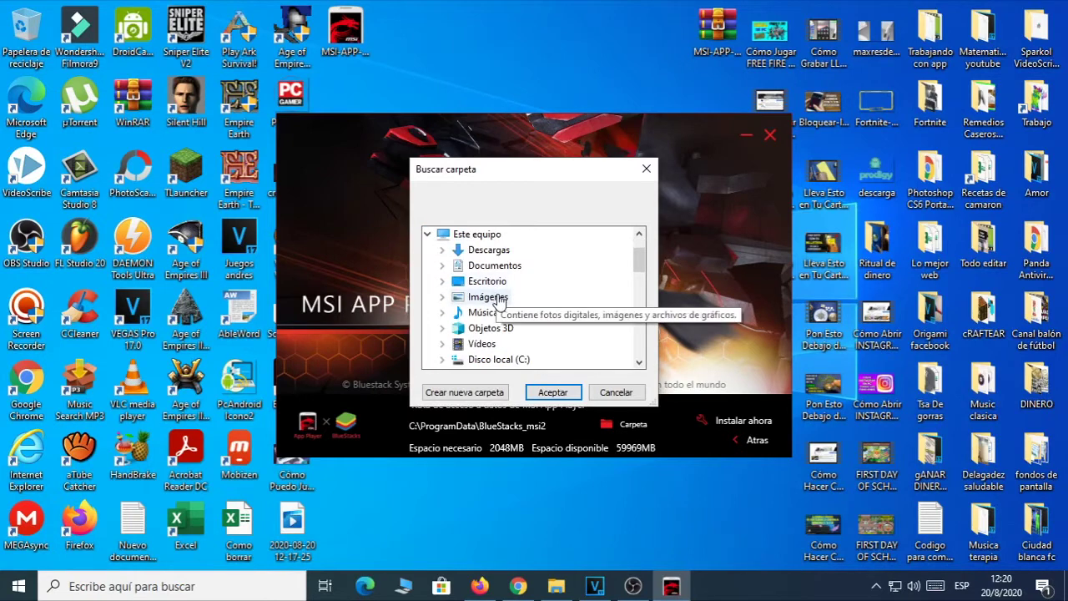
{"action": "scroll", "coordinate": [467, 313], "scroll_direction": "down", "scroll_amount": 1}
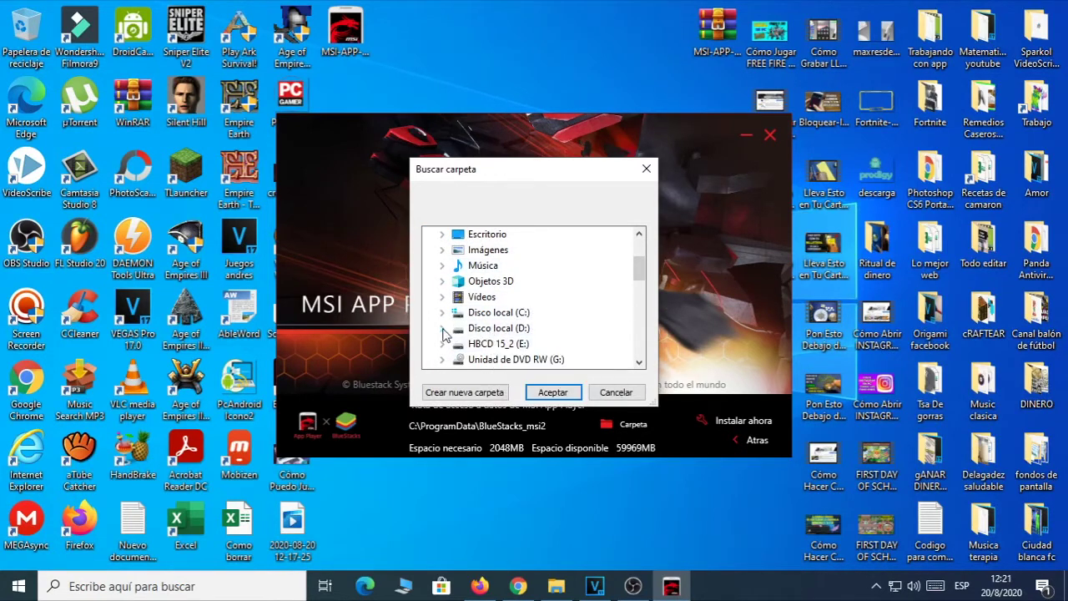
{"action": "left_click", "coordinate": [443, 329]}
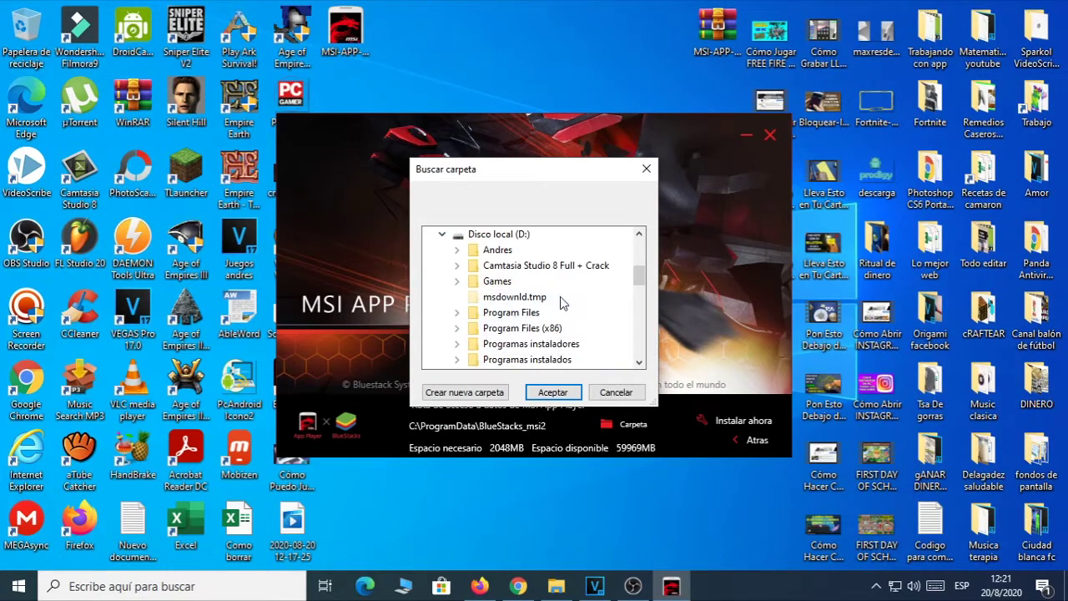
{"action": "double_click", "coordinate": [498, 284]}
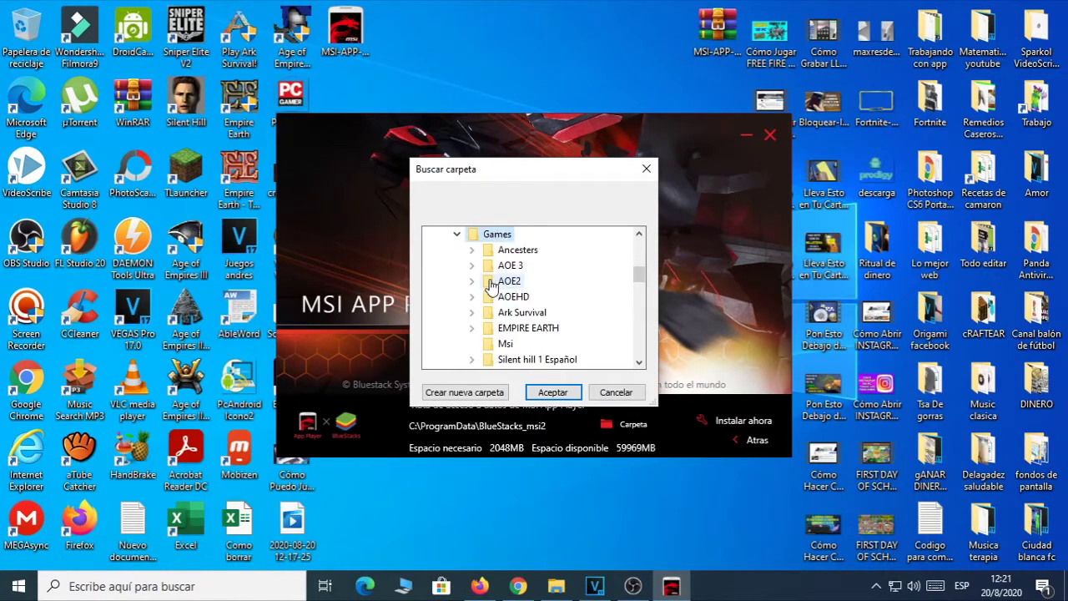
{"action": "scroll", "coordinate": [543, 305], "scroll_direction": "down", "scroll_amount": 3}
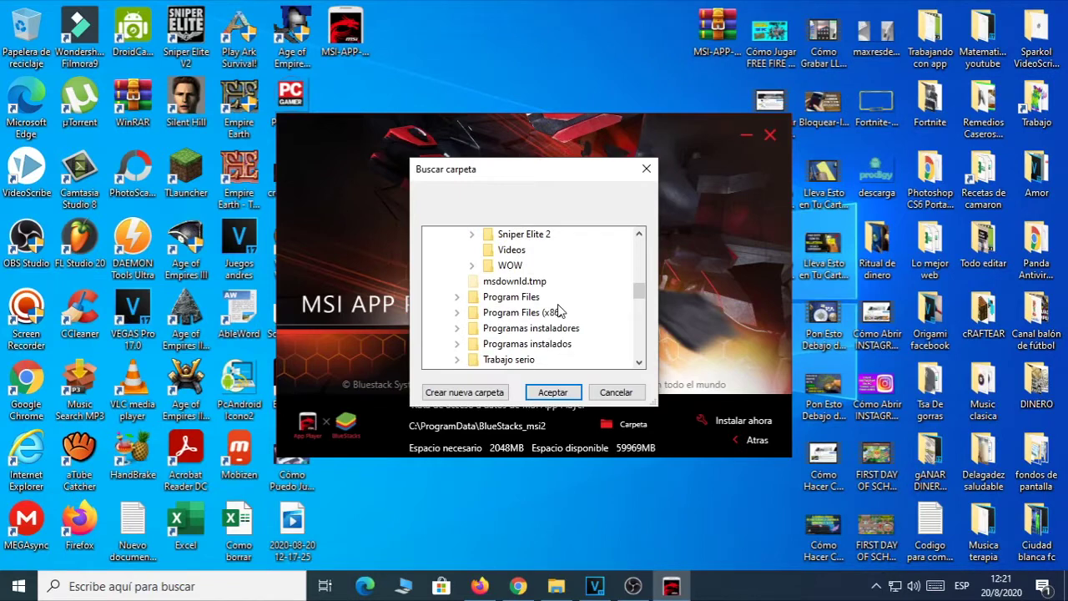
{"action": "scroll", "coordinate": [559, 311], "scroll_direction": "up", "scroll_amount": 3}
{"action": "left_click", "coordinate": [506, 297]}
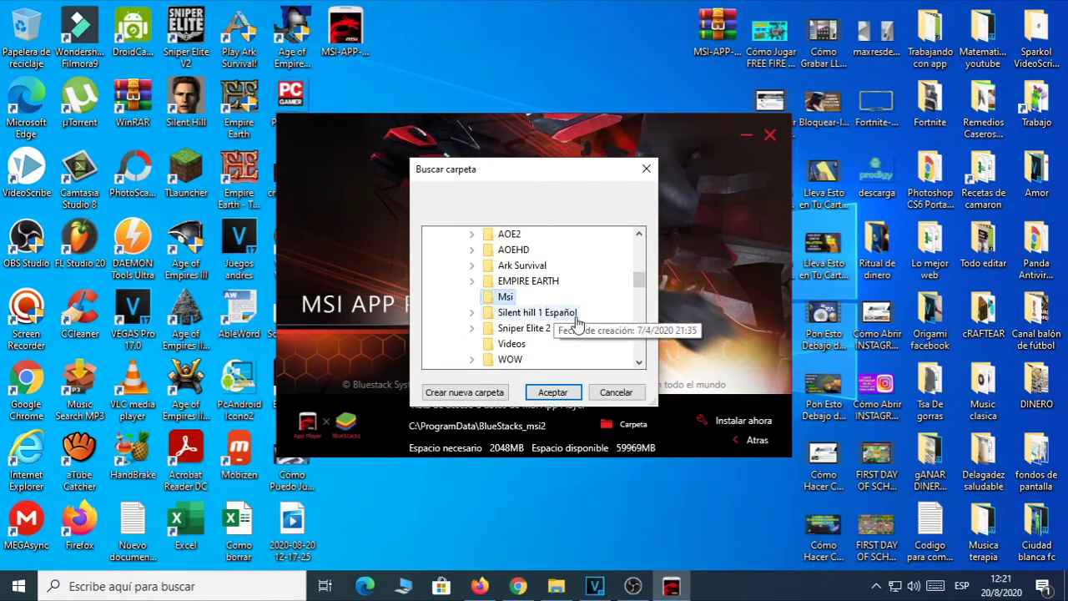
{"action": "left_click", "coordinate": [553, 392]}
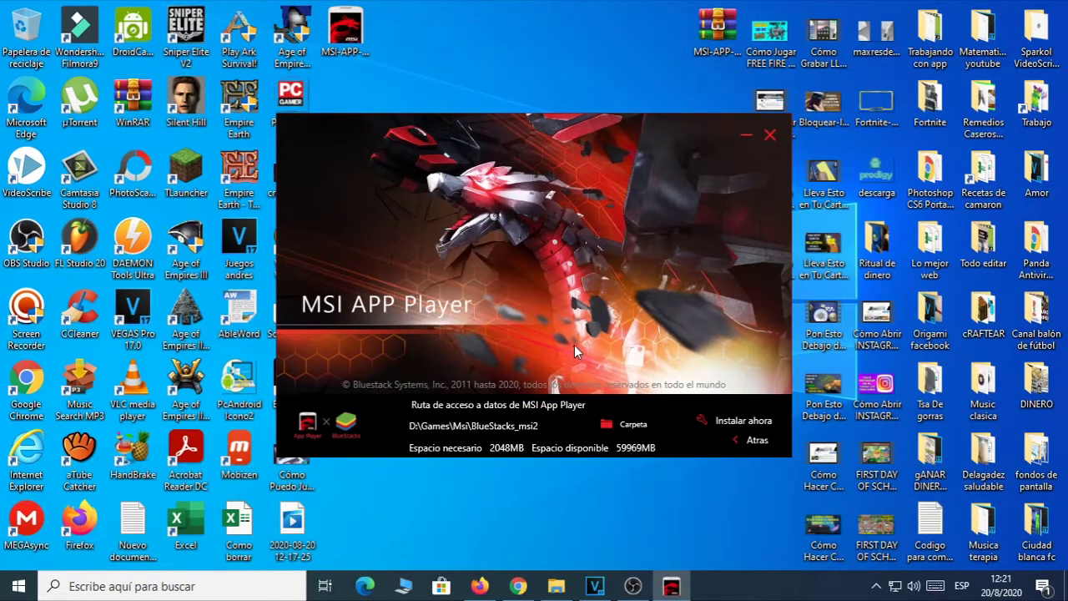
- Install MSI App Player with the chosen data path and start it from the finished installer
{"action": "left_click", "coordinate": [738, 422]}
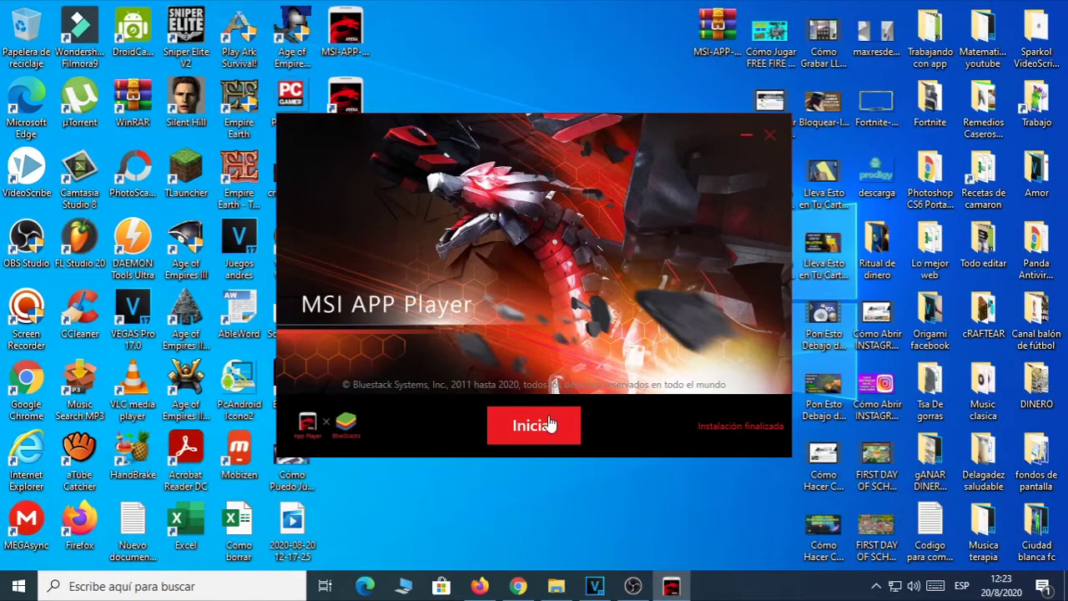
{"action": "left_click", "coordinate": [525, 428]}
{"action": "mouse_move", "coordinate": [673, 593]}
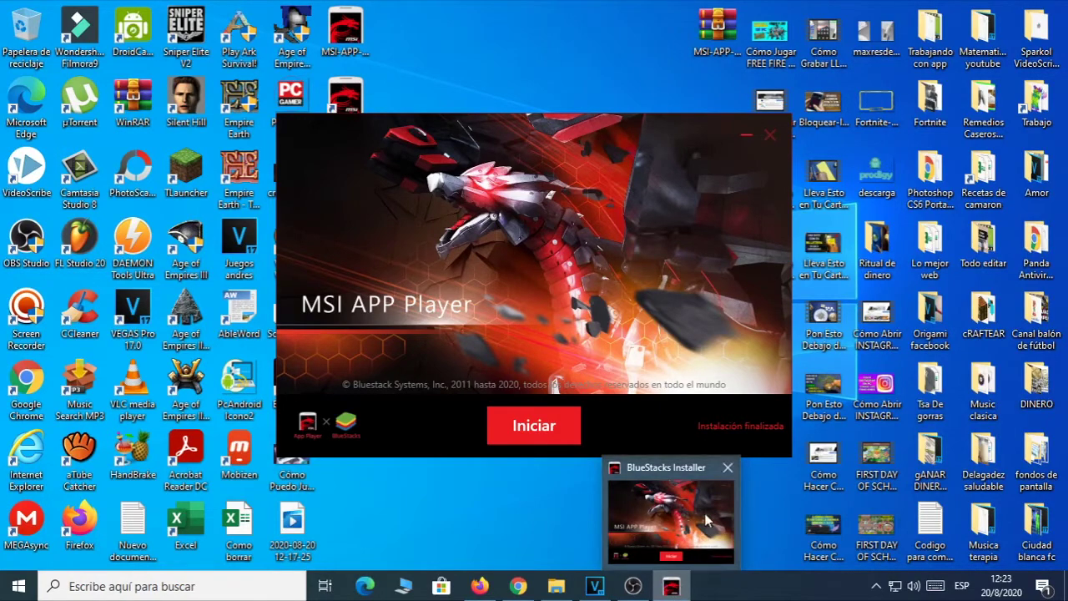
- Close the installer, refresh the desktop, and move the installer file beside its archive with the MSI App Player shortcut in its former spot
{"action": "left_click", "coordinate": [727, 469]}
{"action": "right_click", "coordinate": [498, 243]}
{"action": "left_click", "coordinate": [545, 285]}
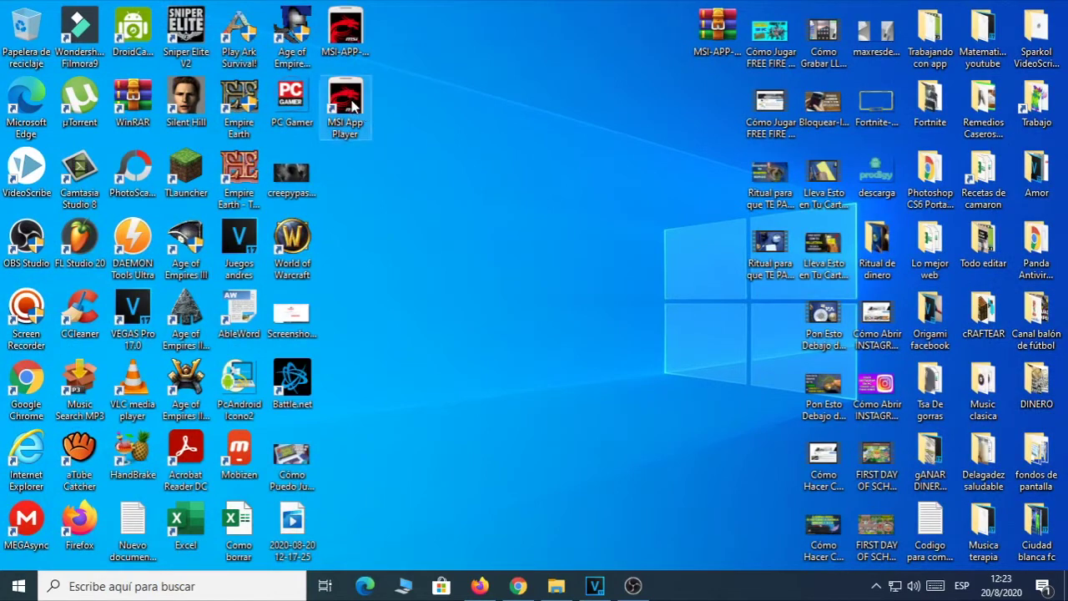
{"action": "left_click_drag", "start_coordinate": [350, 104], "coordinate": [347, 177]}
{"action": "left_click_drag", "start_coordinate": [346, 33], "coordinate": [710, 114]}
{"action": "left_click_drag", "start_coordinate": [350, 175], "coordinate": [337, 44]}
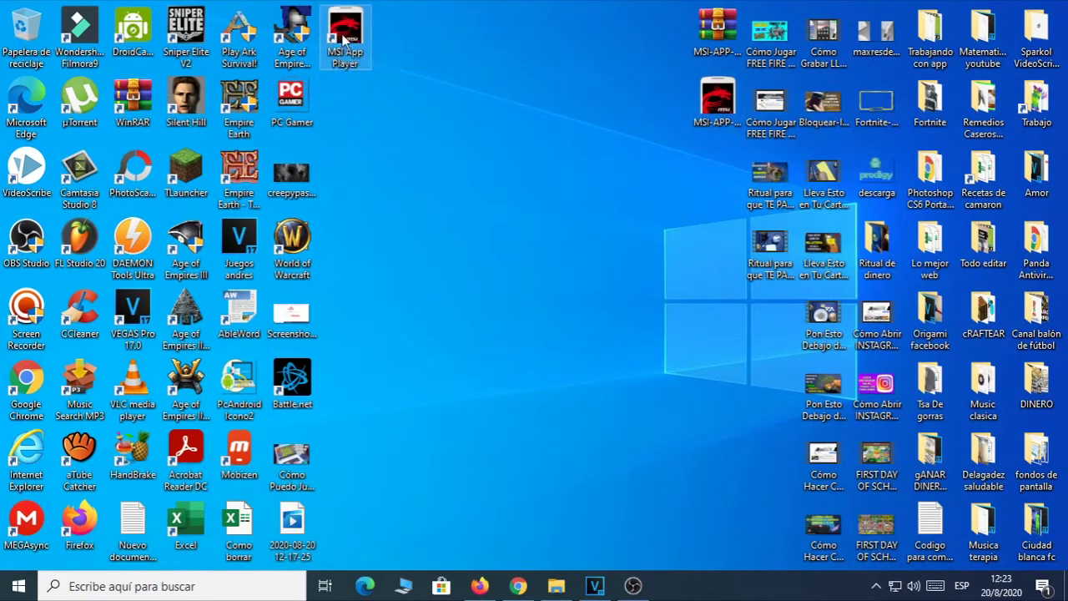
- Run the MSI App Player desktop shortcut as administrator and approve the elevation request
{"action": "right_click", "coordinate": [343, 37]}
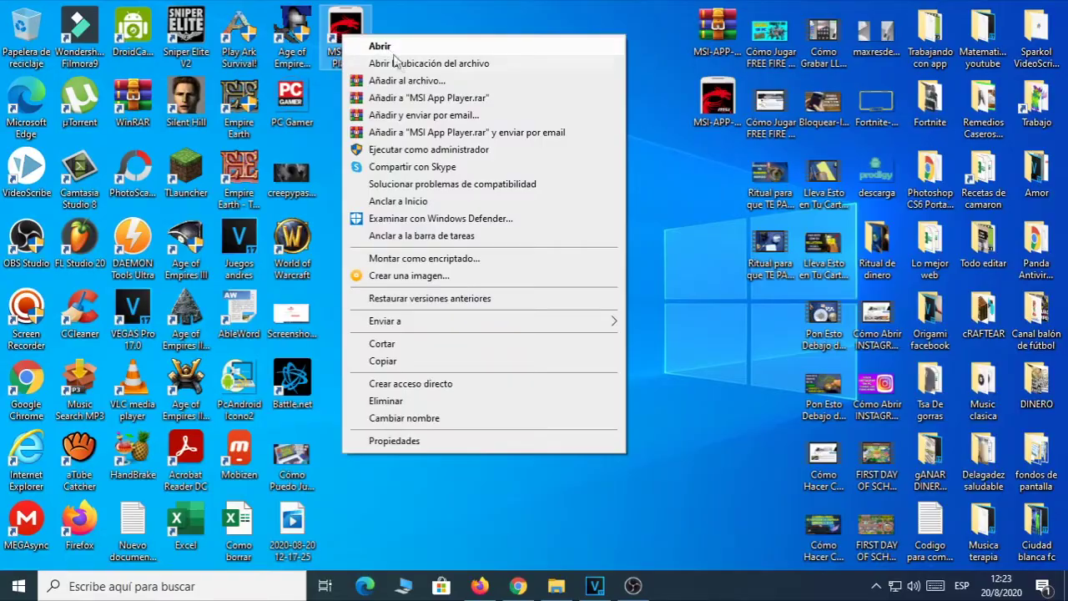
{"action": "left_click", "coordinate": [425, 149]}
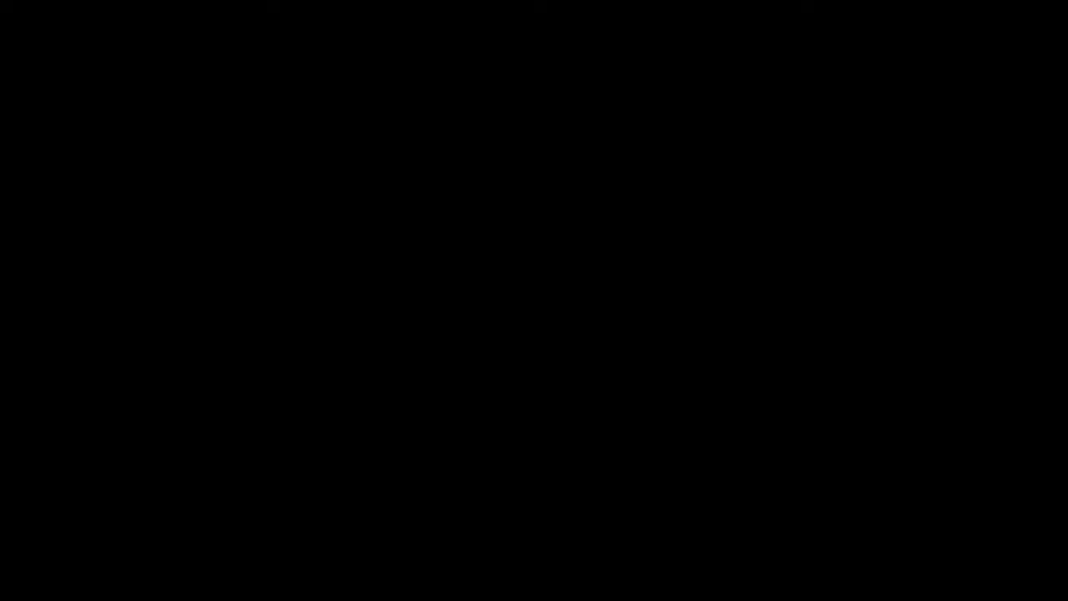
{"action": "left_click", "coordinate": [485, 246]}
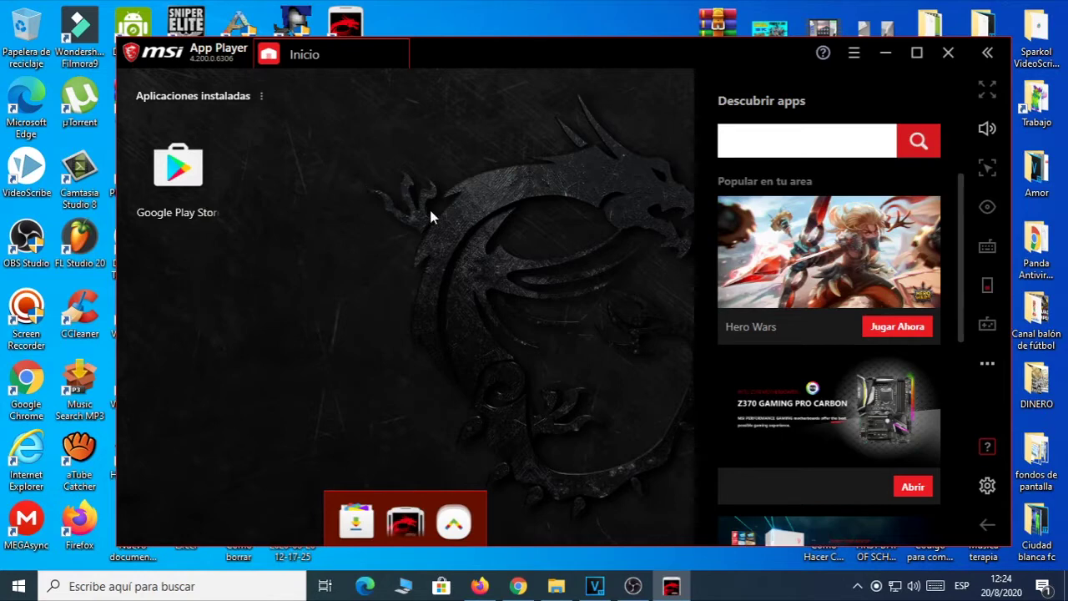
- Open Google Play Store in the emulator and sign in with the Google account's e-mail and password
{"action": "left_click", "coordinate": [178, 167]}
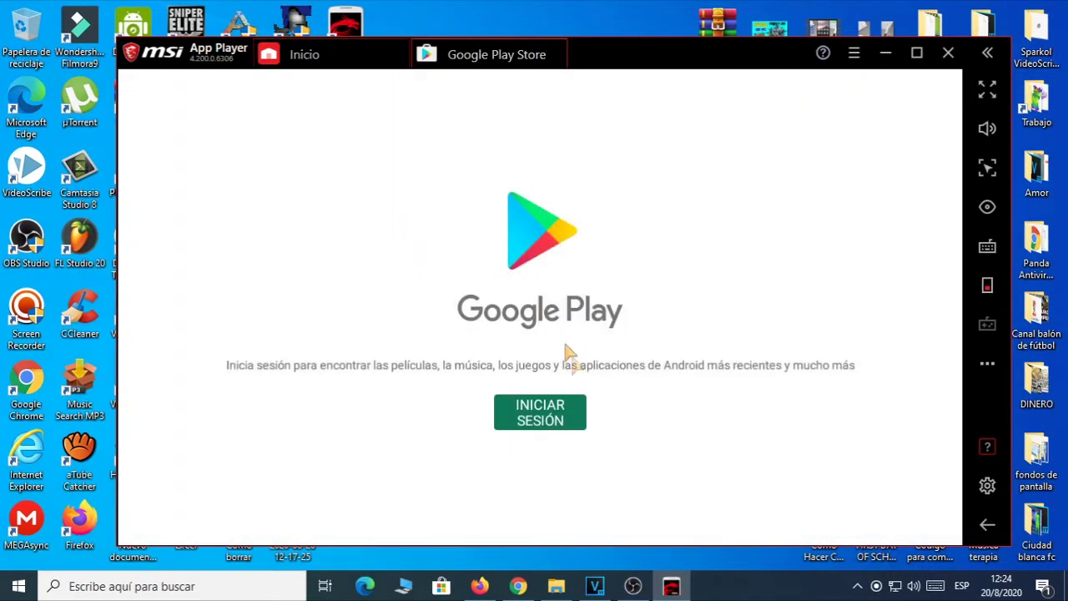
{"action": "left_click", "coordinate": [557, 419]}
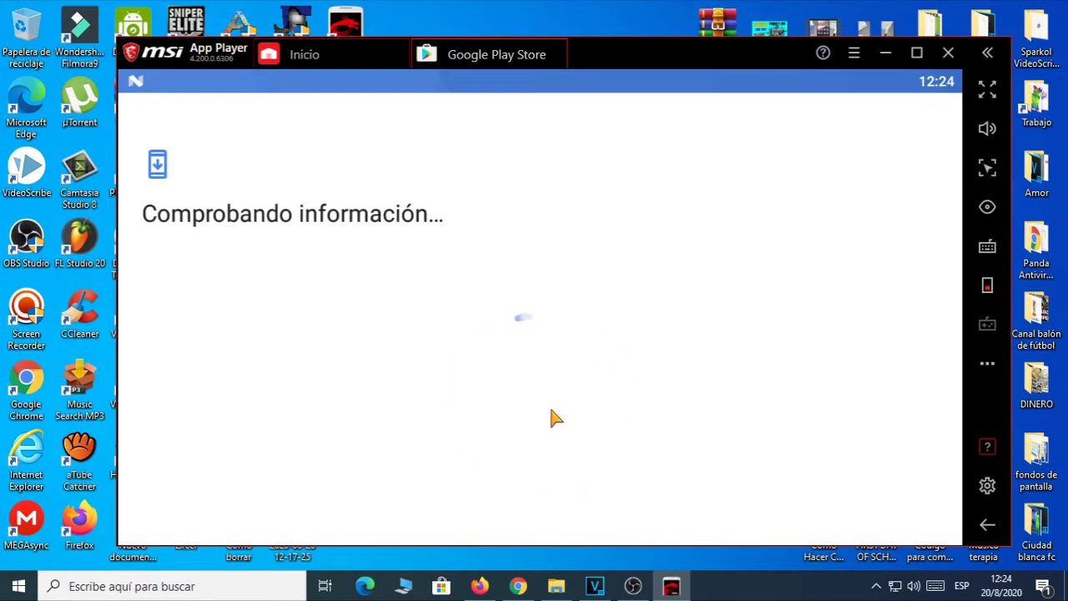
{"action": "left_click", "coordinate": [397, 334]}
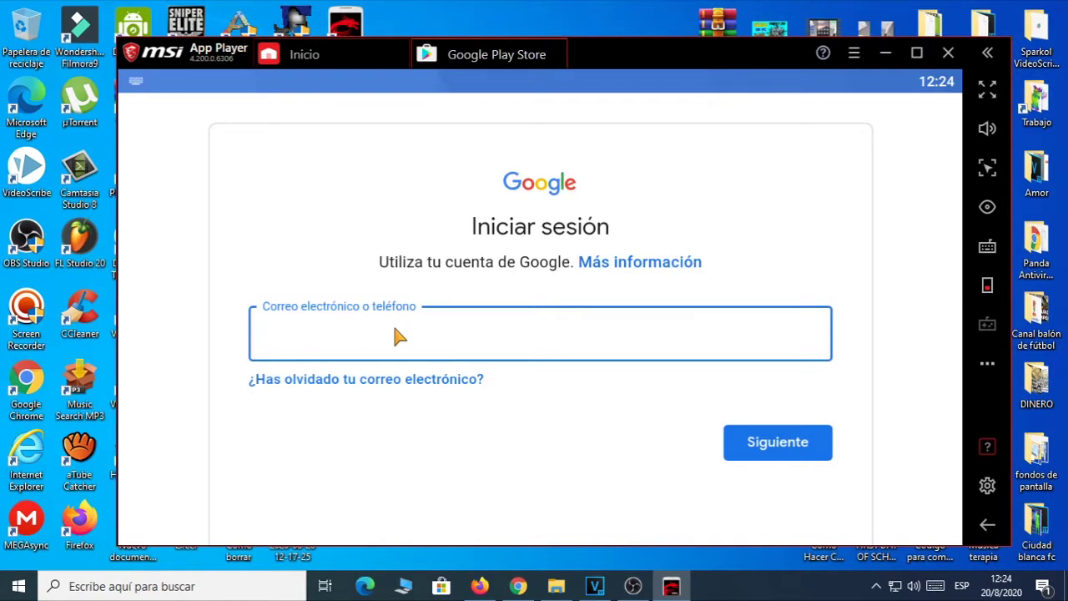
{"action": "key", "text": "ctrl+v"}
{"action": "key", "text": "Return"}
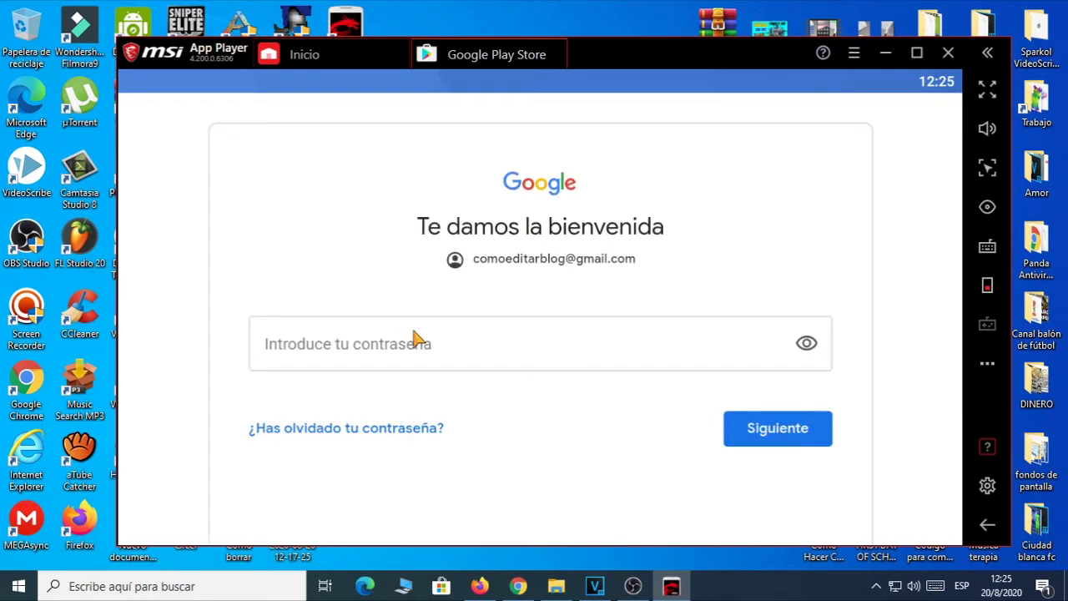
{"action": "left_click", "coordinate": [370, 349]}
{"action": "key", "text": "ctrl+v"}
{"action": "key", "text": "Return"}
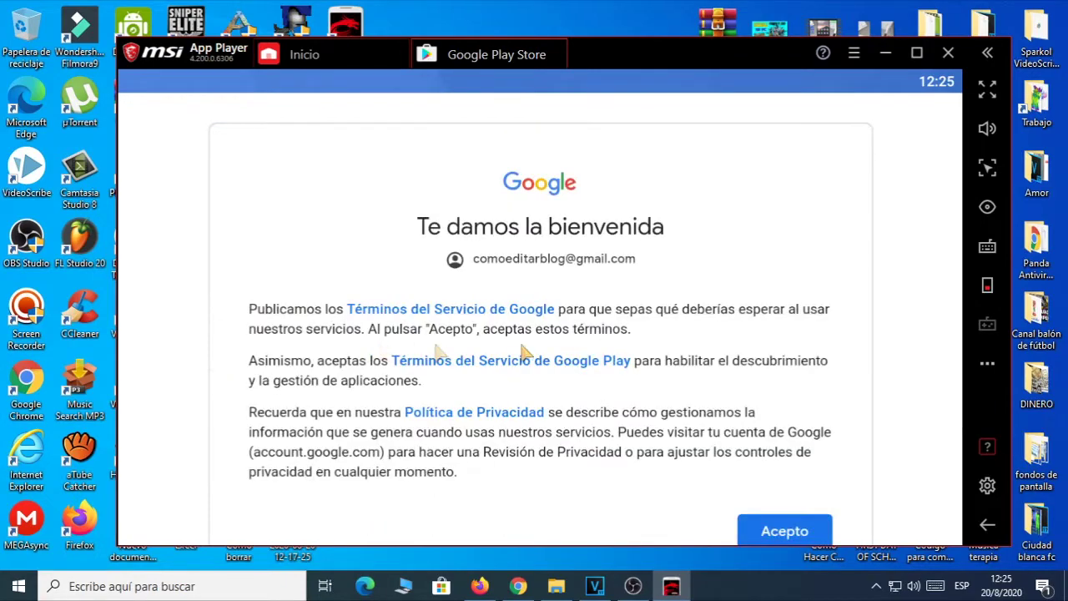
- Accept Google's terms of service and confirm the Google services options with Google Drive backup enabled
{"action": "scroll", "coordinate": [739, 380], "scroll_direction": "down", "scroll_amount": 2}
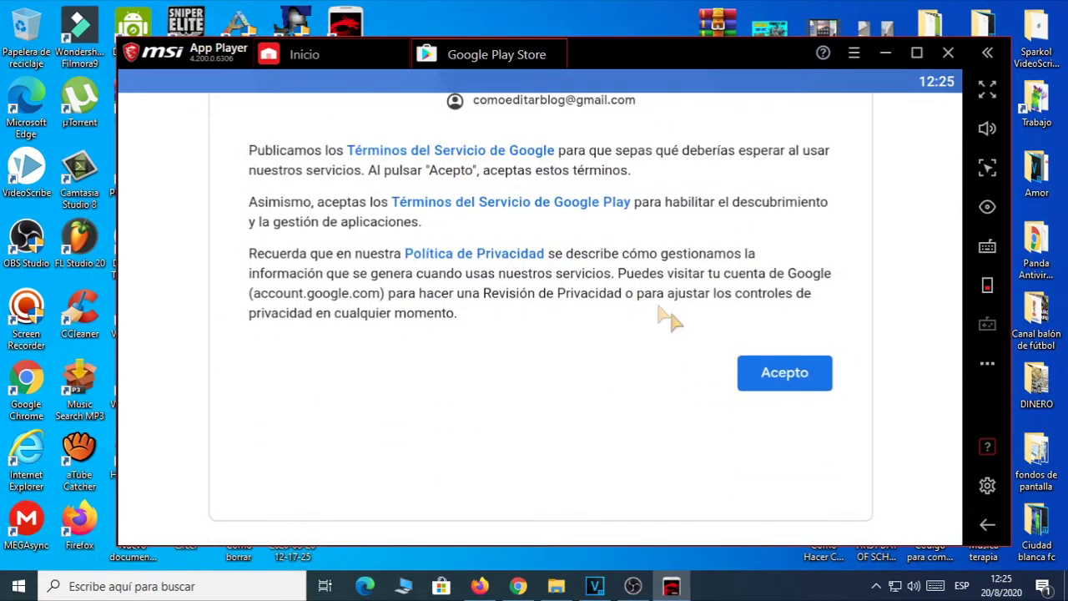
{"action": "left_click", "coordinate": [786, 376]}
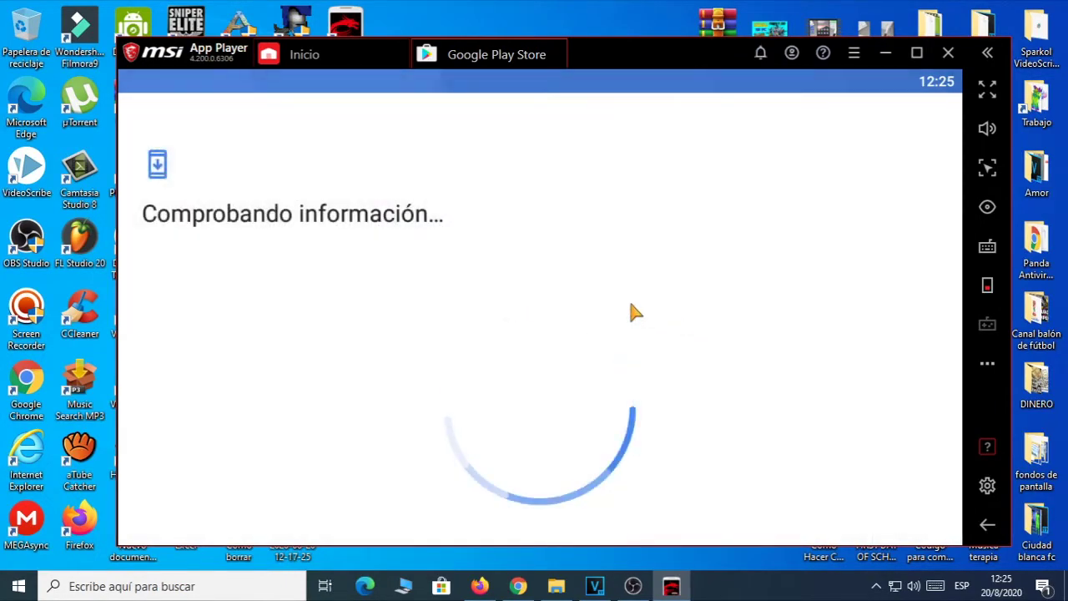
{"action": "scroll", "coordinate": [715, 305], "scroll_direction": "down", "scroll_amount": 2}
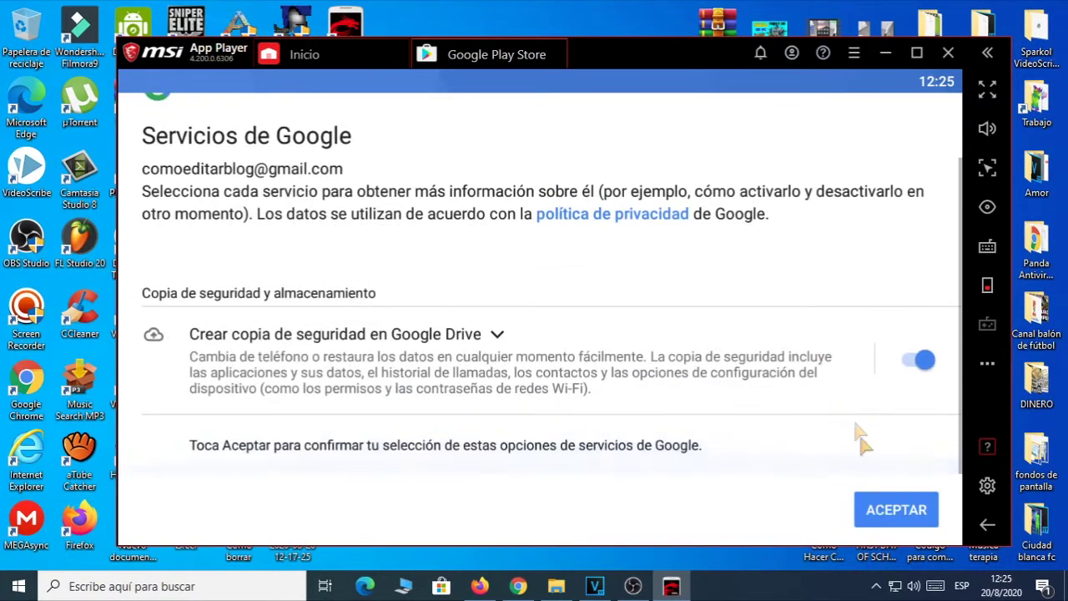
{"action": "left_click", "coordinate": [891, 512]}
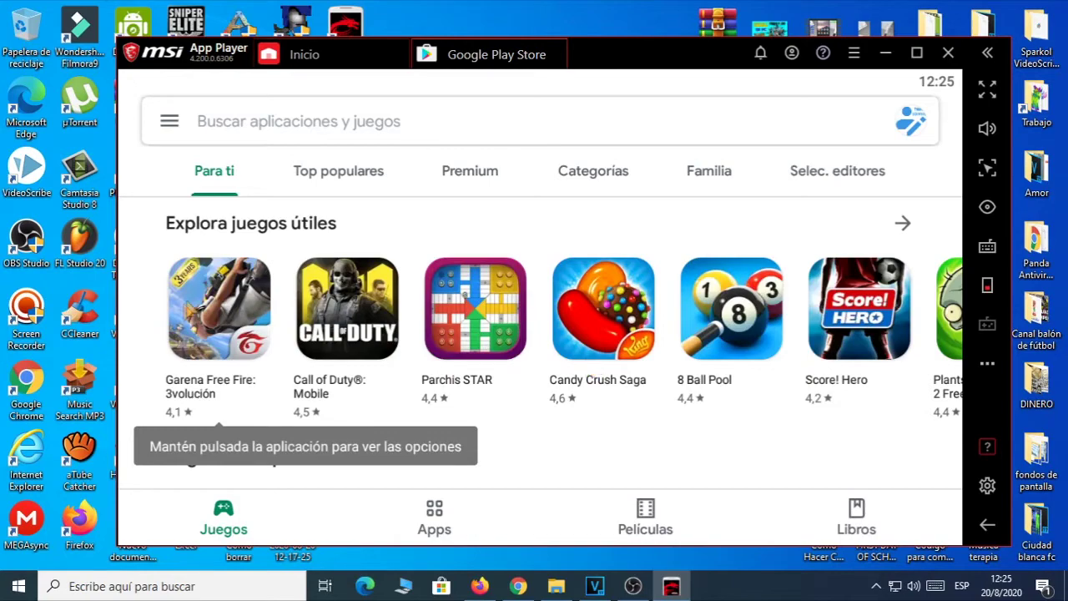
- Install Garena Free Fire: 3volución from the Play Store, close the store and launch the game from the emulator's home screen
{"action": "left_click", "coordinate": [237, 300]}
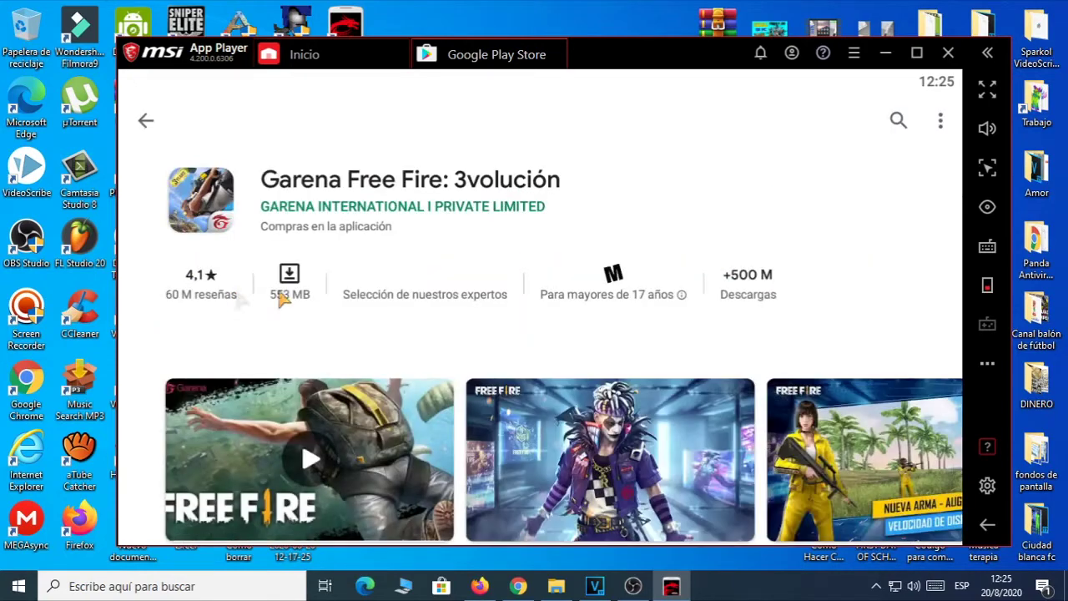
{"action": "left_click", "coordinate": [825, 354]}
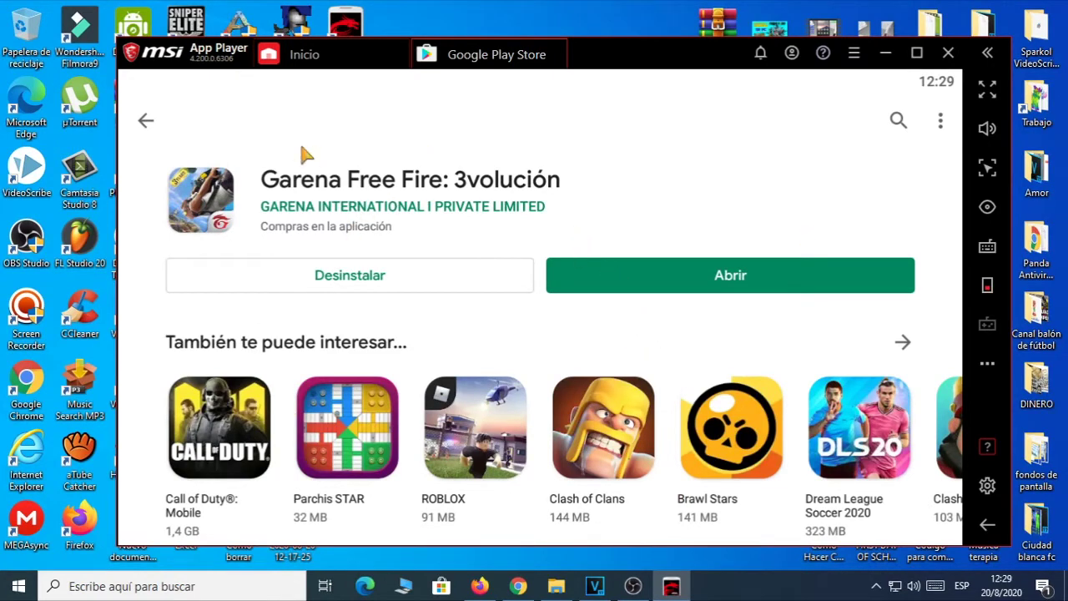
{"action": "left_click", "coordinate": [562, 46]}
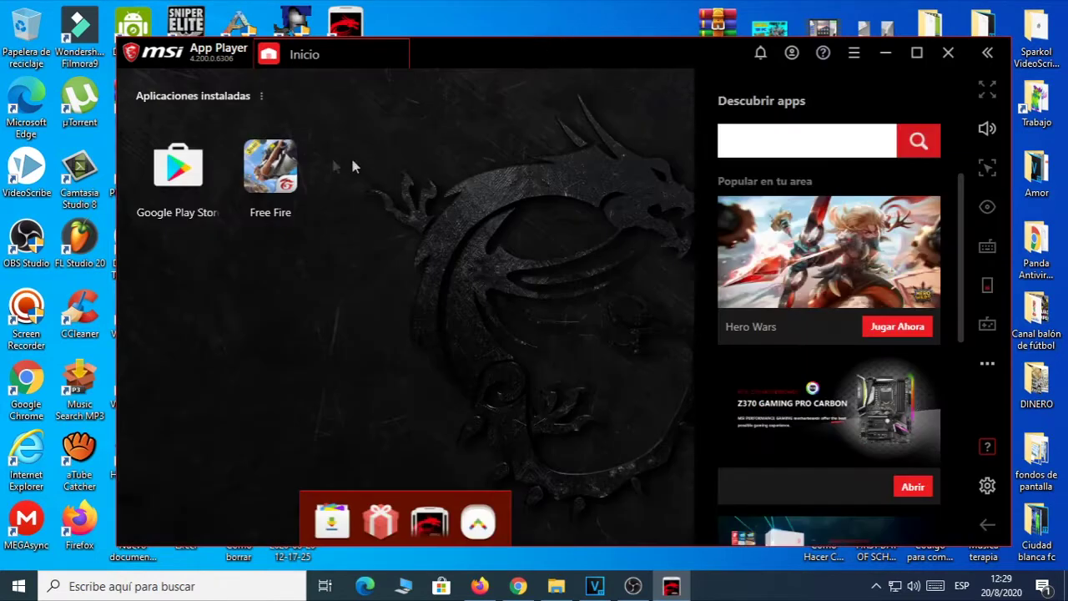
{"action": "left_click", "coordinate": [278, 174]}
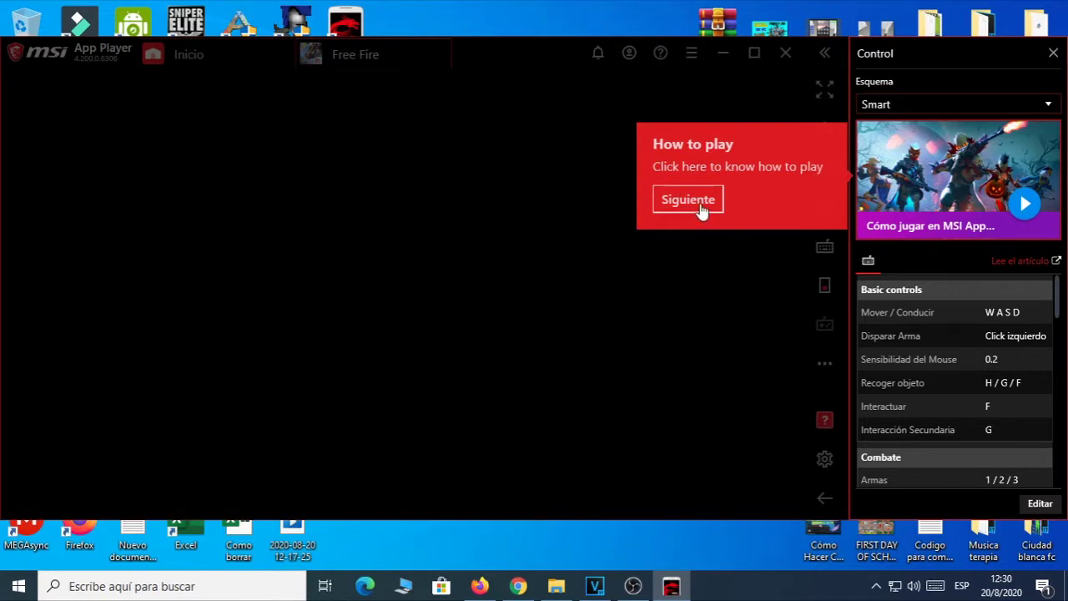
- Go through the game guide and full-screen tips, then confirm the access description and grant Free Fire its requested permissions
{"action": "left_click", "coordinate": [682, 203]}
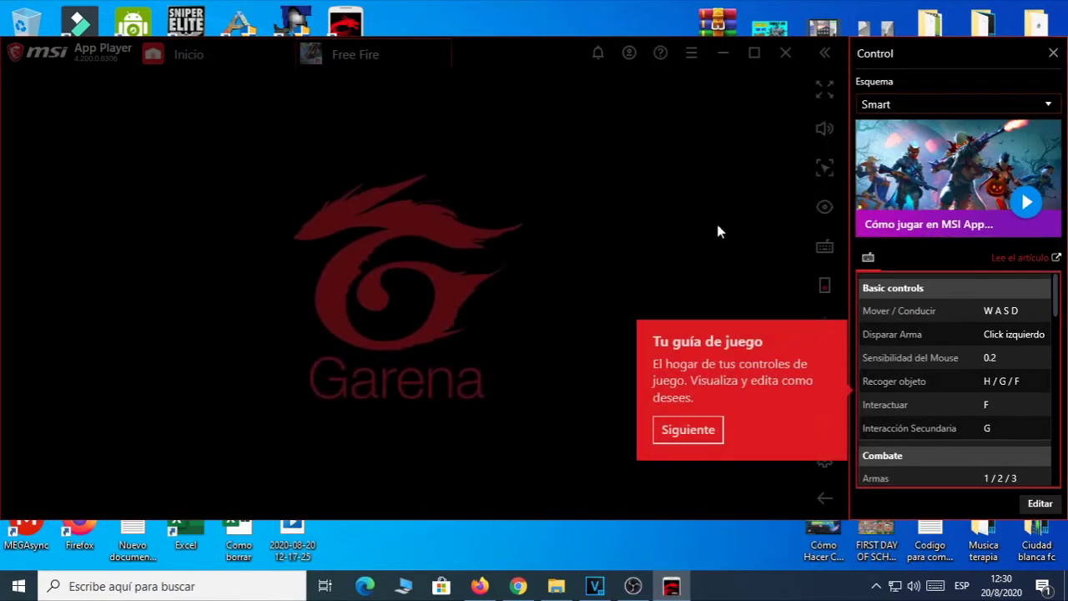
{"action": "left_click", "coordinate": [692, 434]}
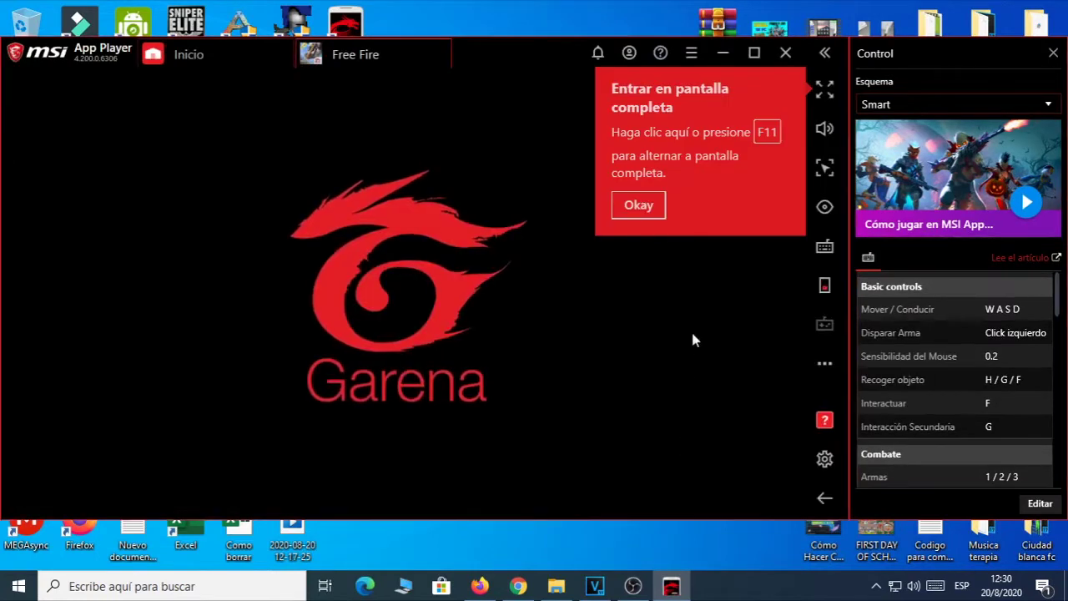
{"action": "left_click", "coordinate": [638, 204]}
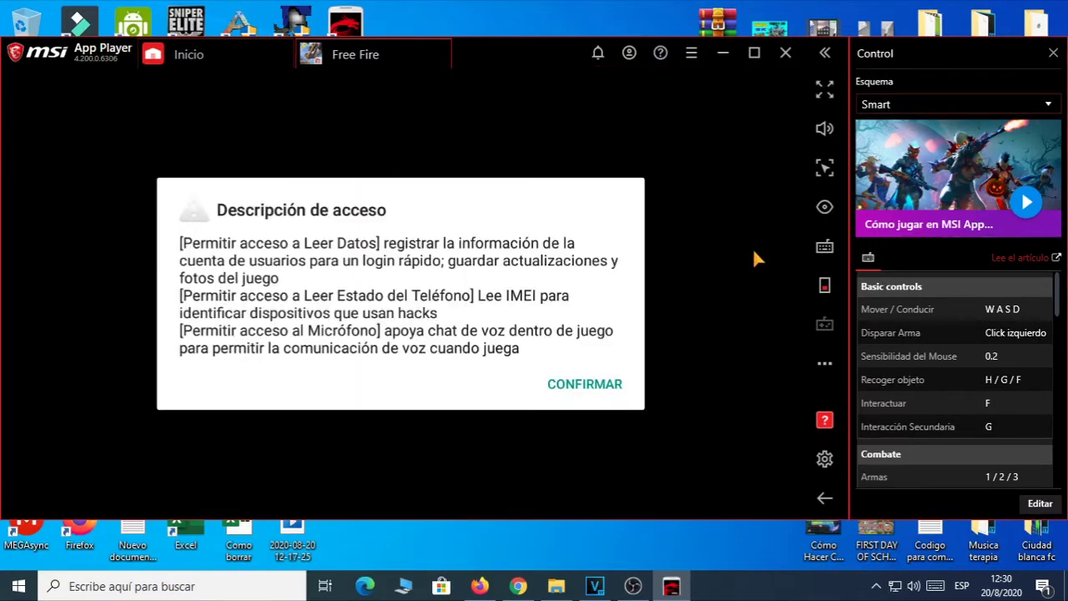
{"action": "left_click", "coordinate": [566, 386]}
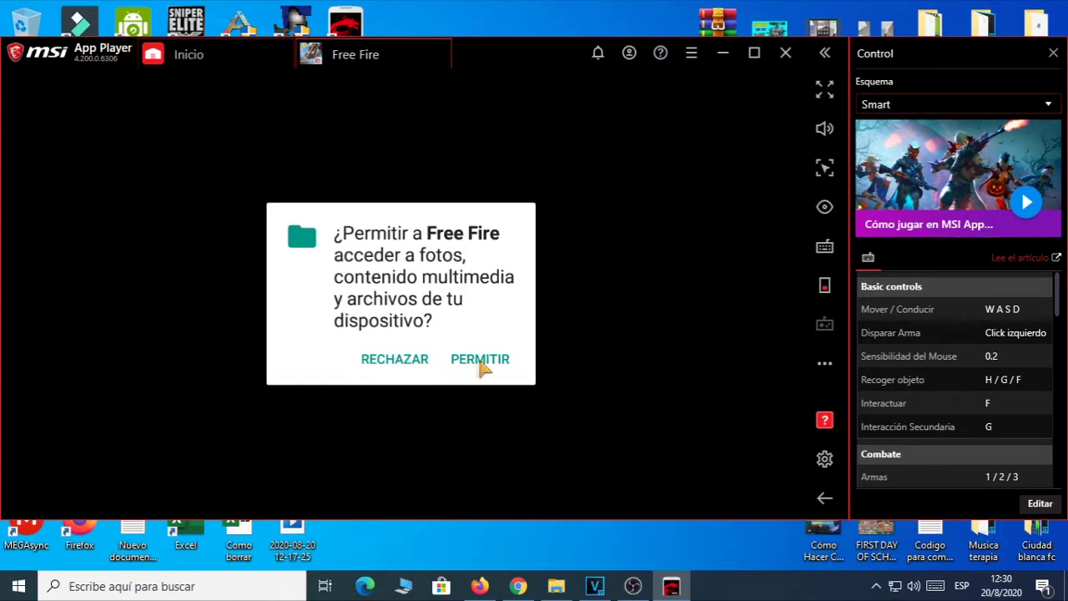
{"action": "left_click", "coordinate": [480, 367]}
{"action": "left_click", "coordinate": [487, 338]}
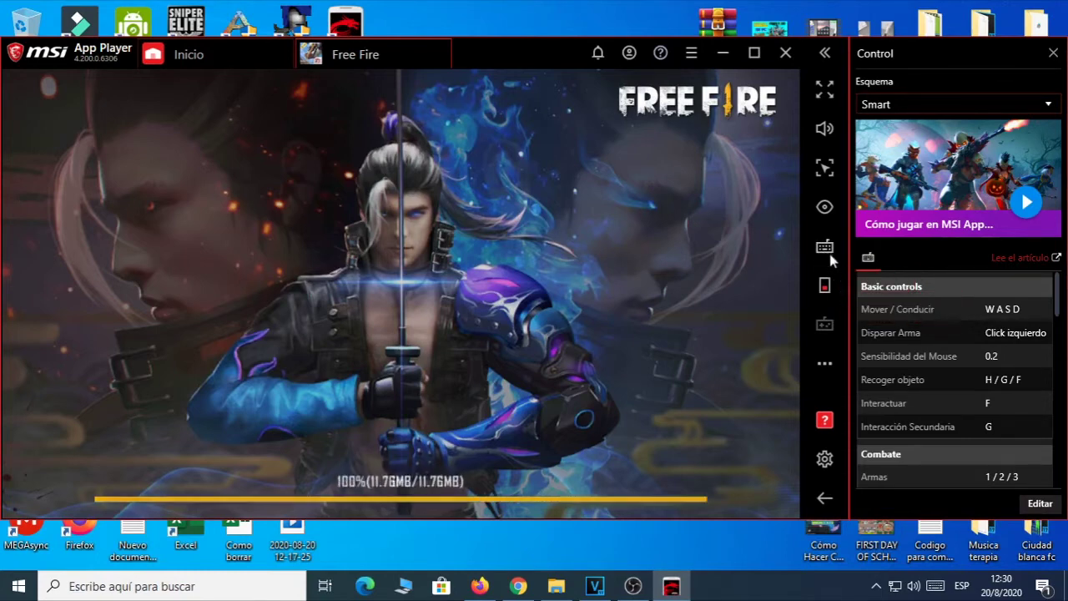
- Examine Free Fire's Smart key mapping and the X control in the controls editor, then close it discarding changes
{"action": "left_click", "coordinate": [824, 247]}
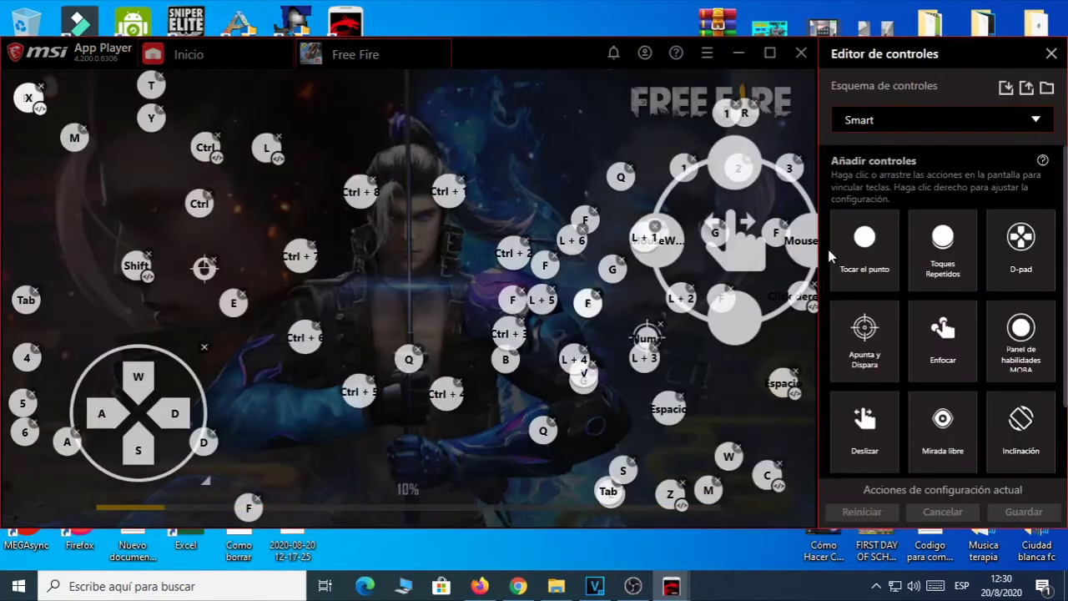
{"action": "left_click", "coordinate": [33, 105]}
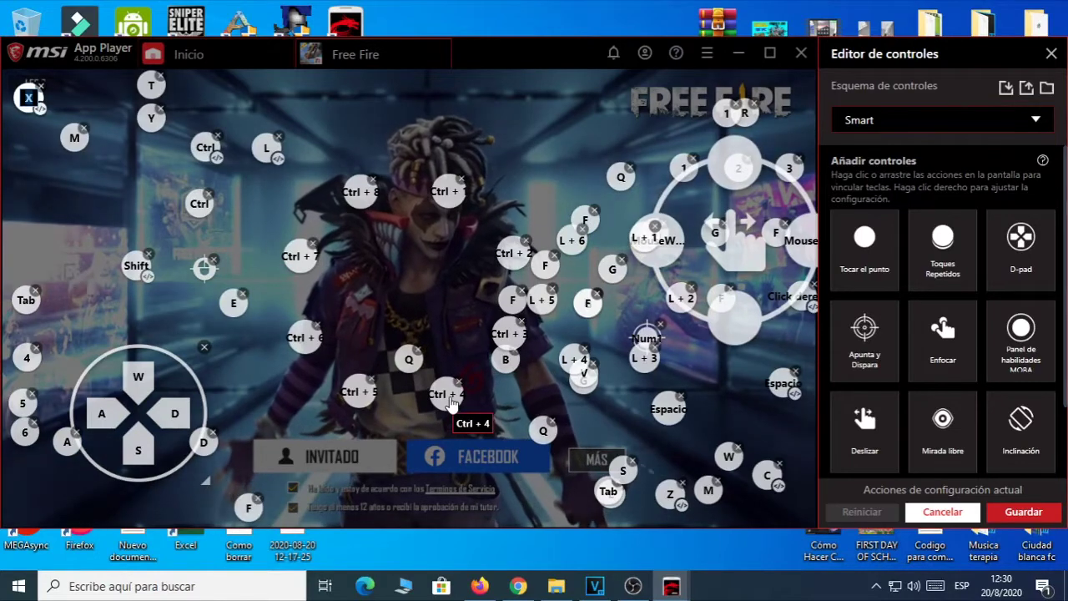
{"action": "left_click", "coordinate": [1051, 53]}
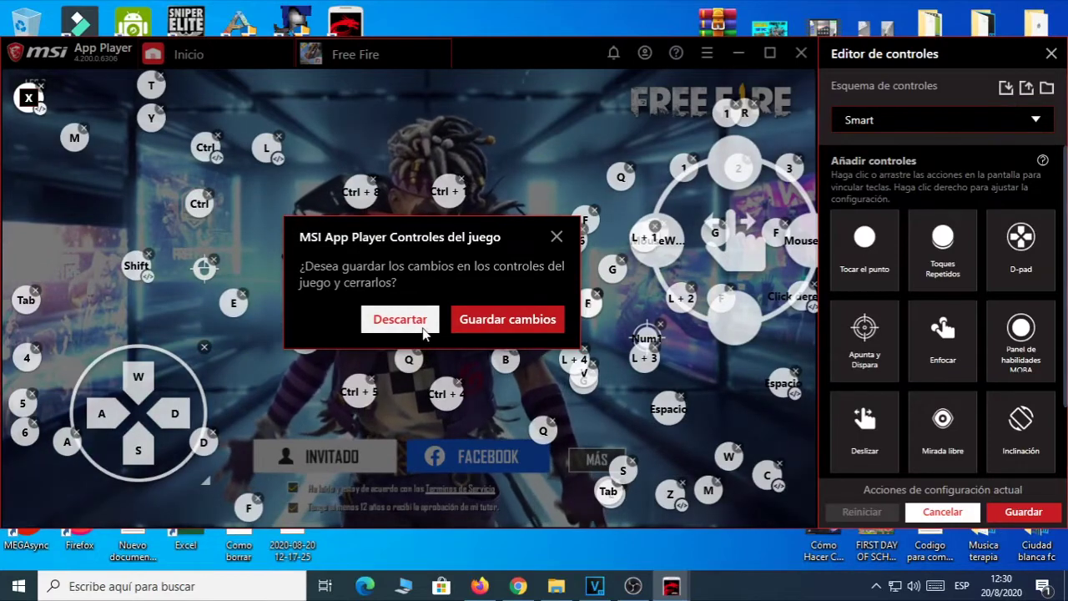
{"action": "left_click", "coordinate": [393, 319]}
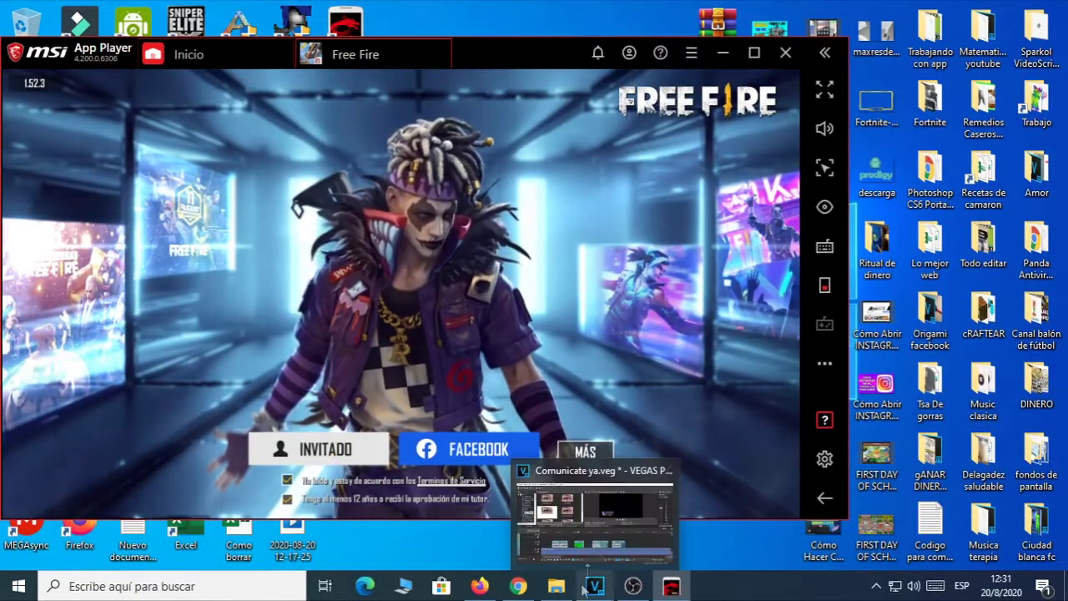
- Review the emulator's settings for game, display, engine, notifications, preferences, user data, device profile and shortcut keys
{"action": "left_click", "coordinate": [826, 460]}
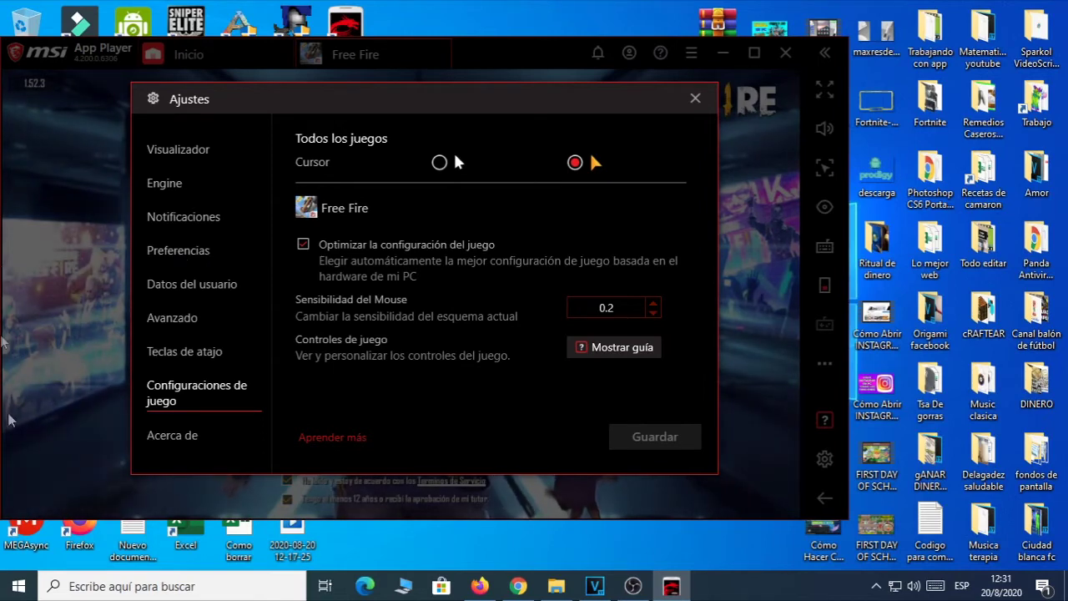
{"action": "left_click", "coordinate": [180, 156]}
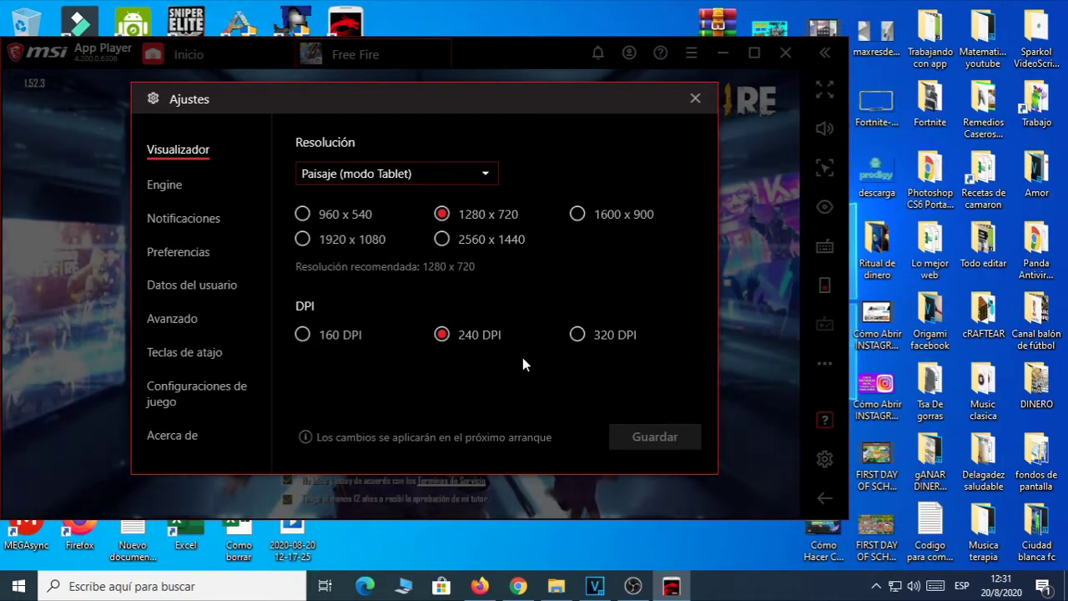
{"action": "left_click", "coordinate": [174, 187]}
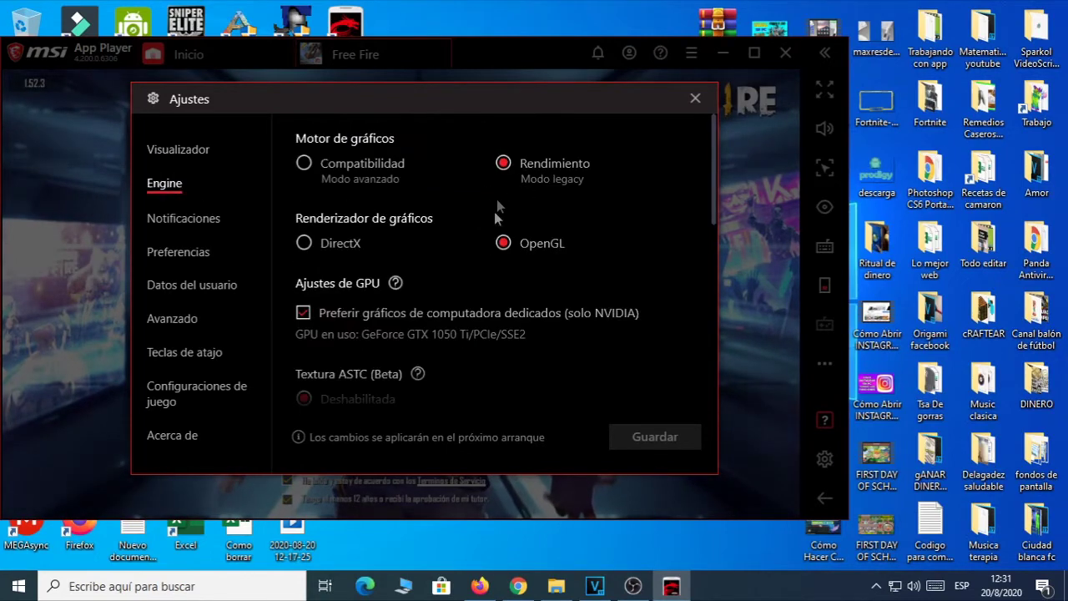
{"action": "left_click", "coordinate": [303, 313]}
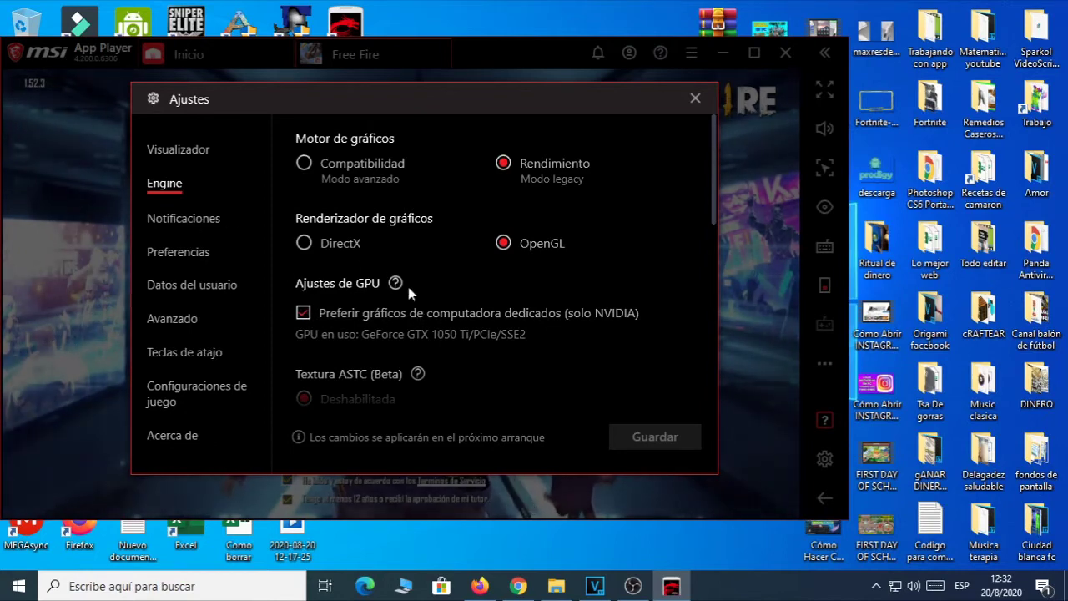
{"action": "scroll", "coordinate": [408, 289], "scroll_direction": "down", "scroll_amount": 1}
{"action": "left_click", "coordinate": [174, 220]}
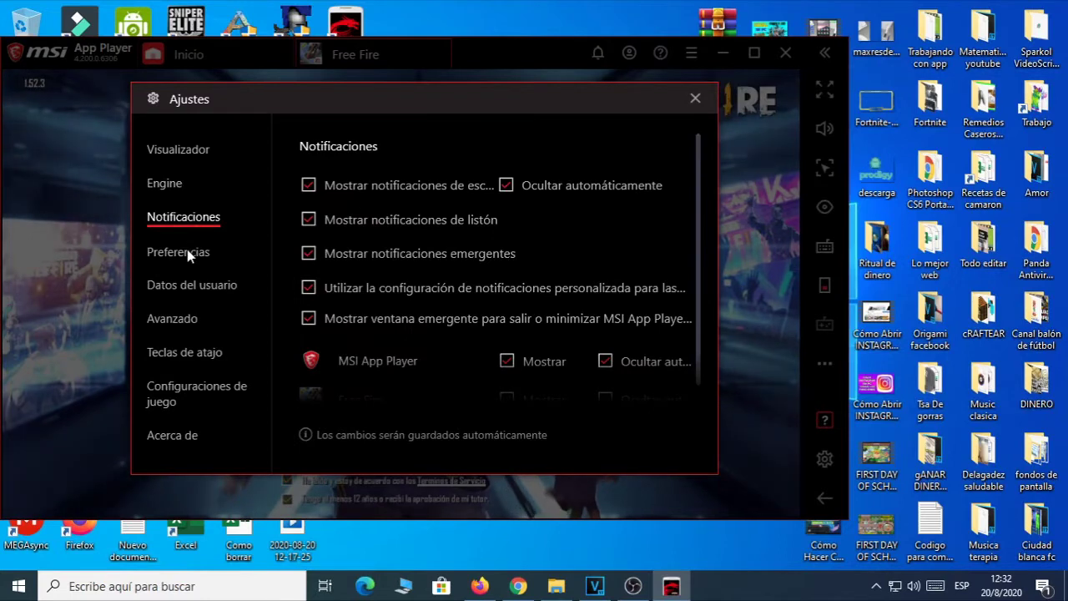
{"action": "left_click", "coordinate": [188, 253]}
{"action": "left_click", "coordinate": [187, 288]}
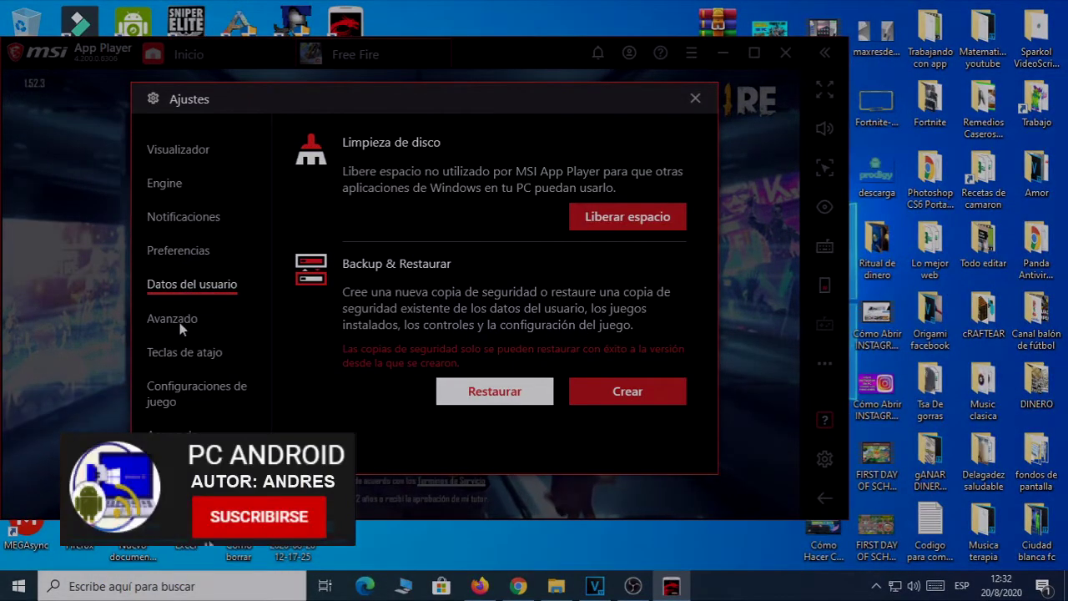
{"action": "left_click", "coordinate": [178, 321]}
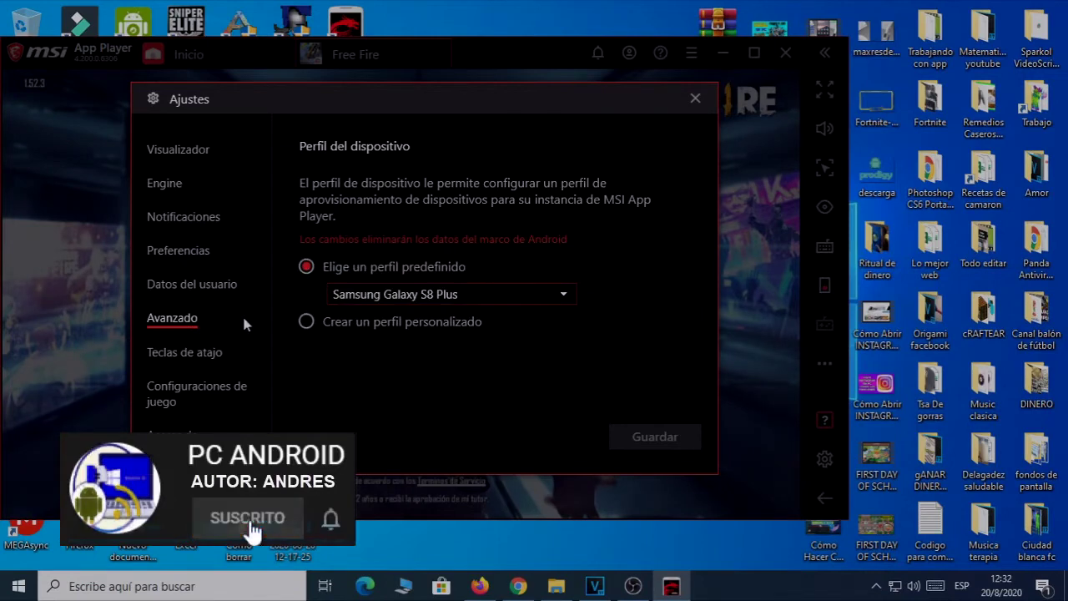
{"action": "left_click", "coordinate": [183, 350]}
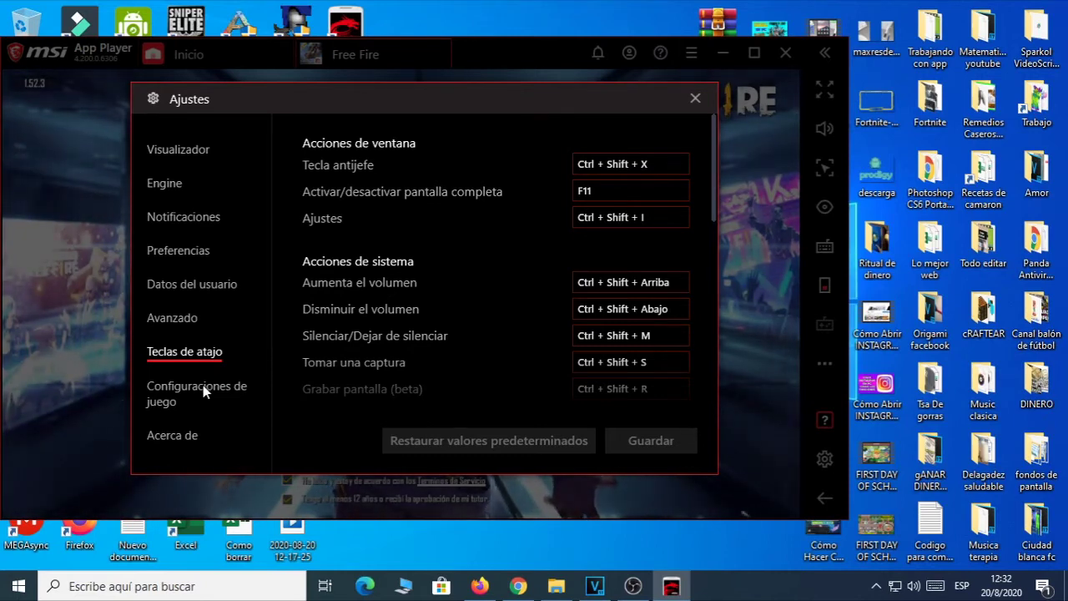
- Review the emulator's game settings for the cursor, Free Fire optimization and mouse sensitivity, then close the settings
{"action": "left_click", "coordinate": [202, 385]}
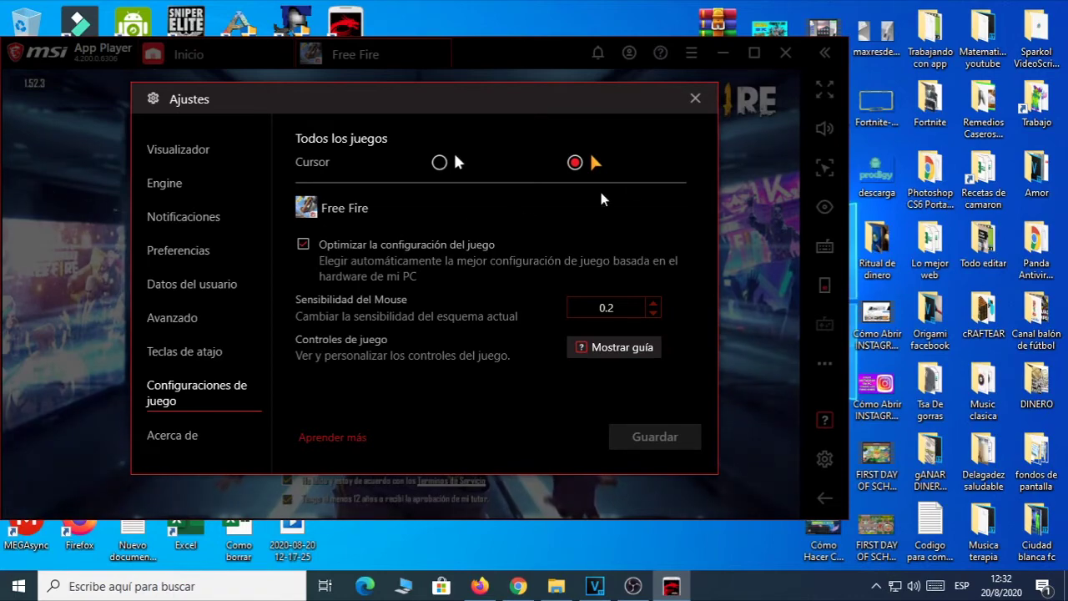
{"action": "left_click", "coordinate": [695, 99]}
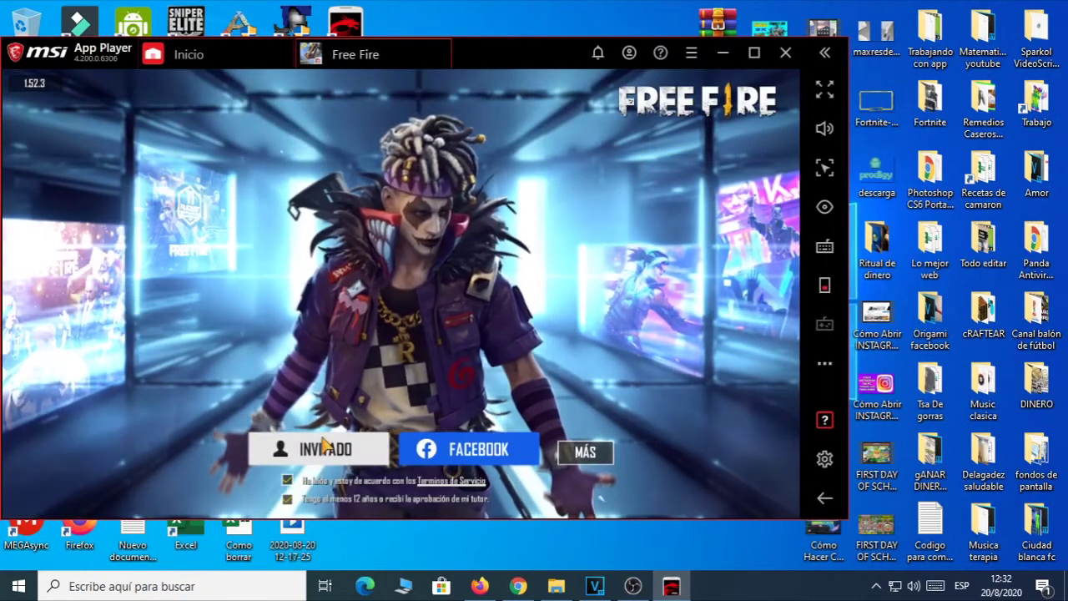
- Enter Free Fire as a guest, start the game and move the emulator window toward the middle of the desktop
{"action": "left_click", "coordinate": [324, 446]}
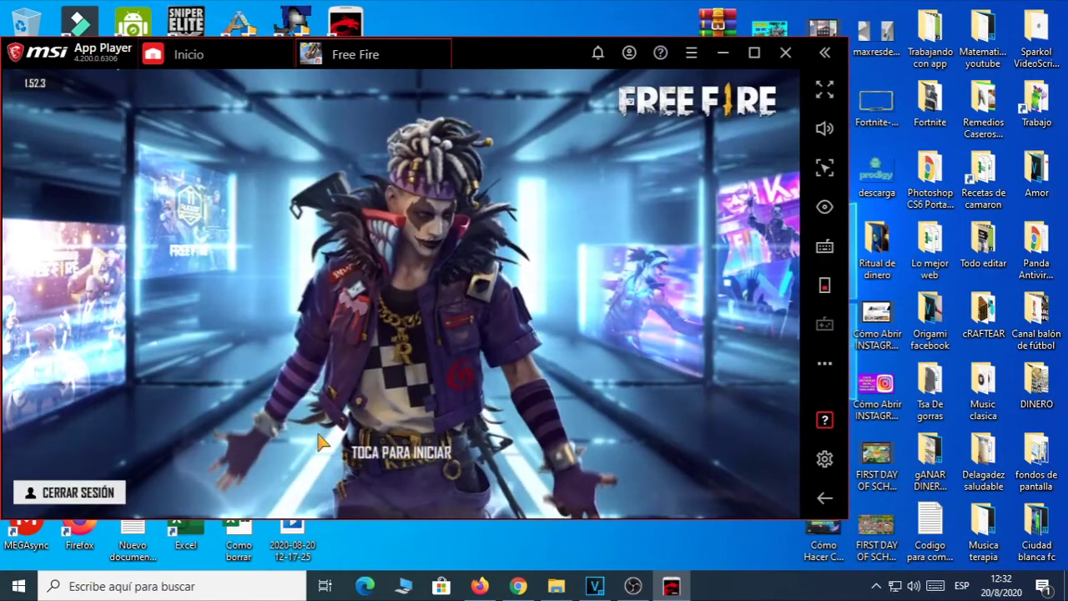
{"action": "left_click", "coordinate": [389, 460]}
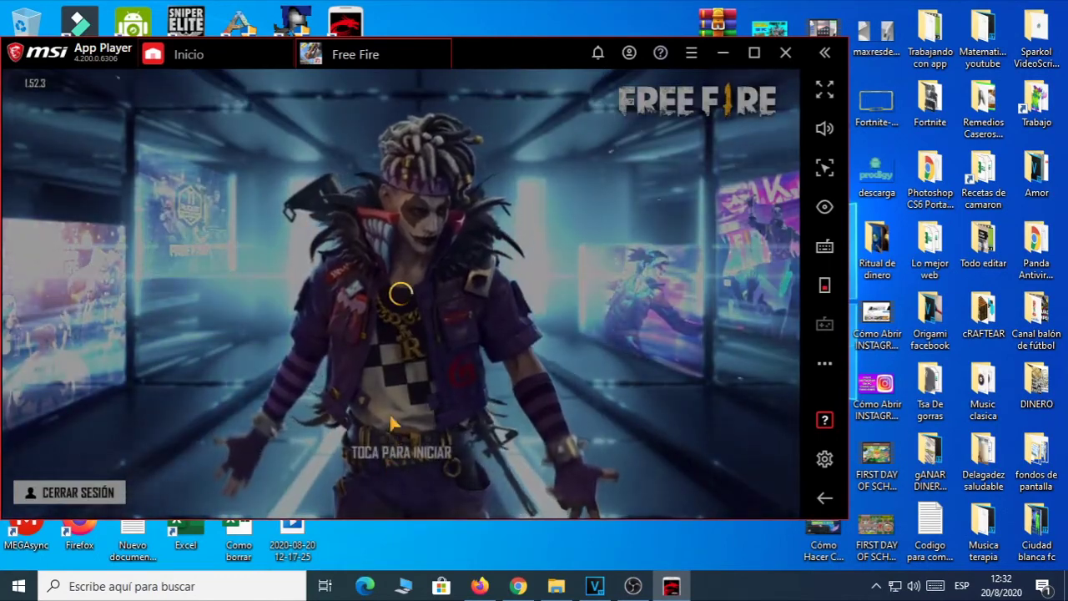
{"action": "left_click_drag", "start_coordinate": [504, 64], "coordinate": [610, 64]}
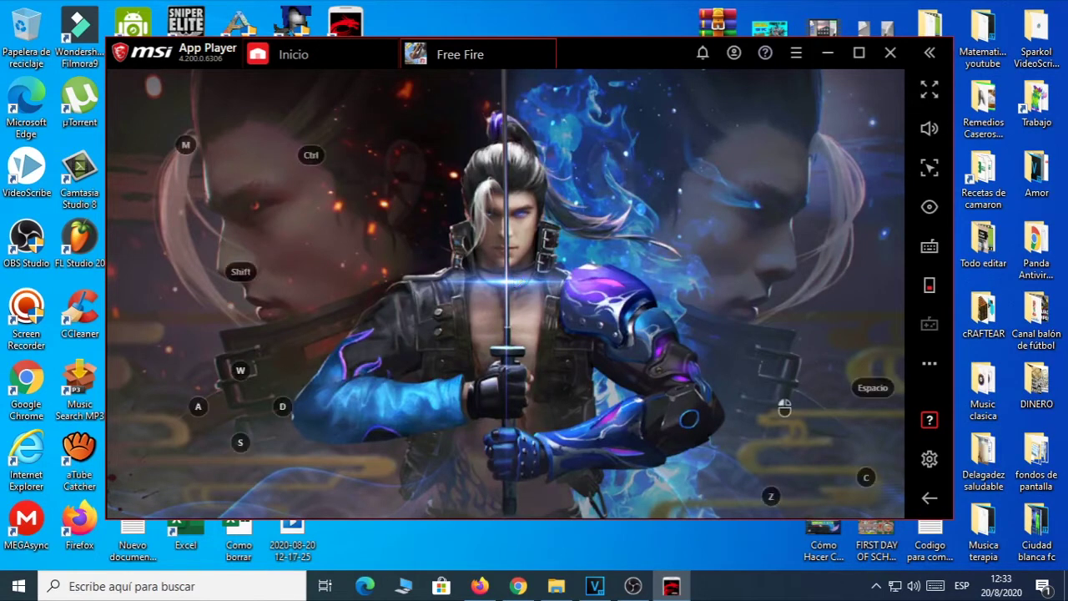
- Test the movement controls by walking the character left, backward and forward in the pre-match waiting area
{"action": "key", "text": "a"}
{"action": "key", "text": "s"}
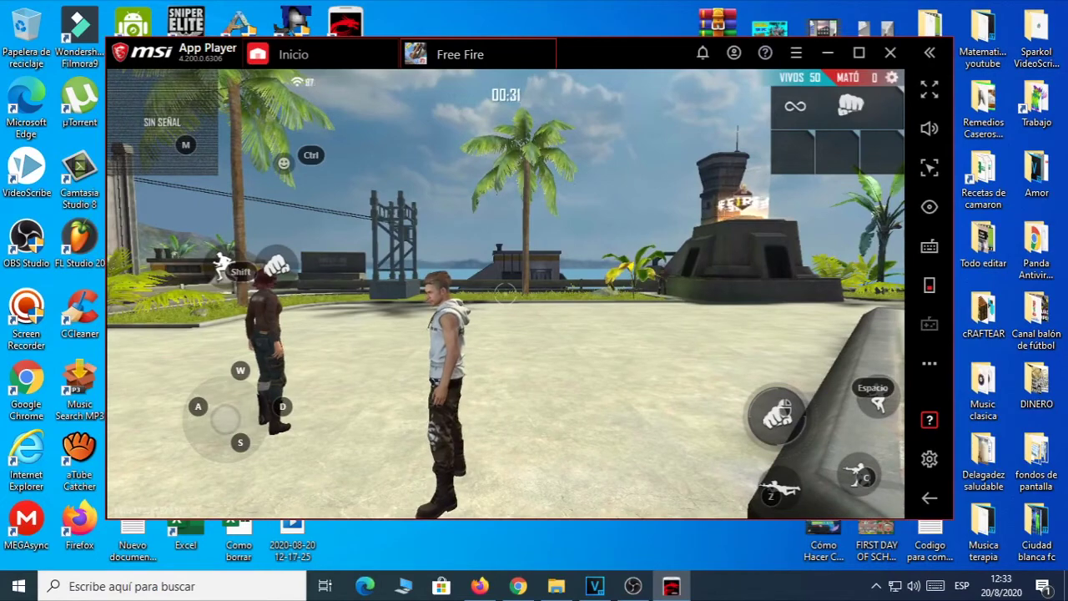
{"action": "key", "text": "w"}
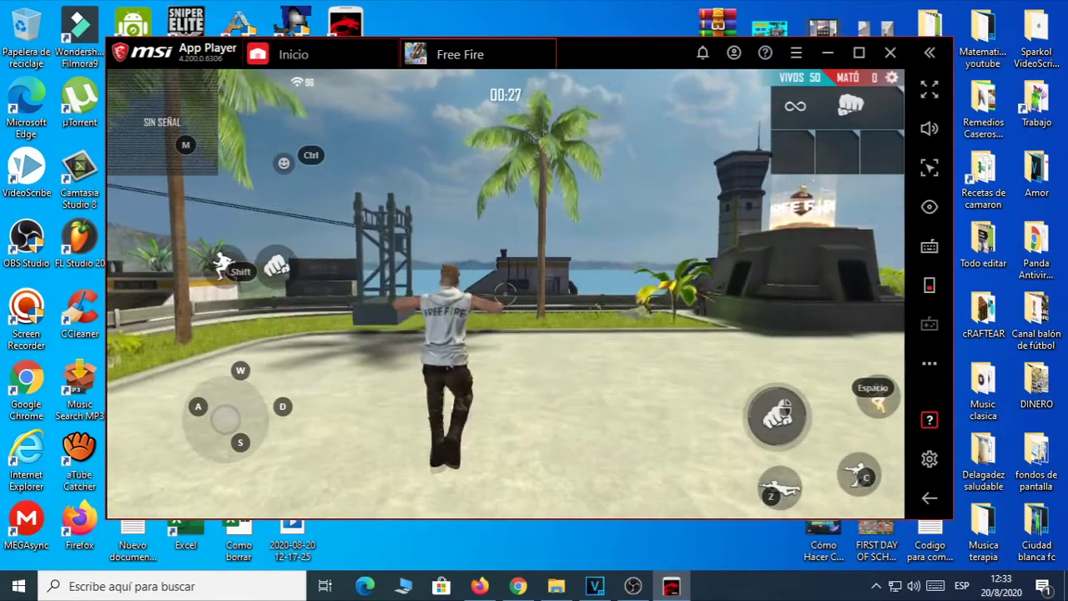
{"action": "key", "text": "w"}
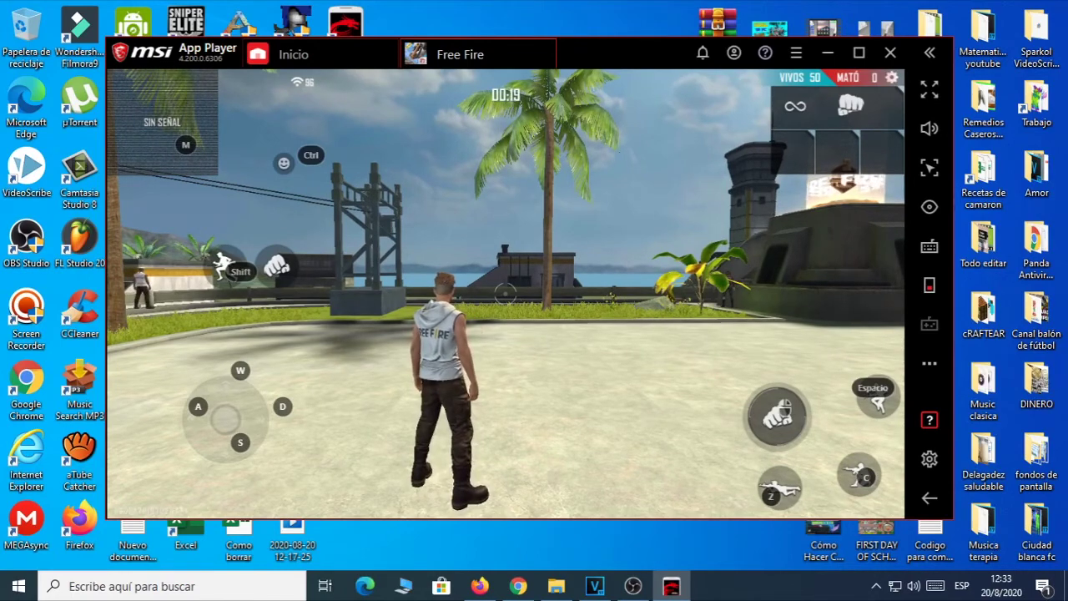
- Test the character's prone, crouch and punch actions, returning to standing after each posture change
{"action": "key", "text": "z"}
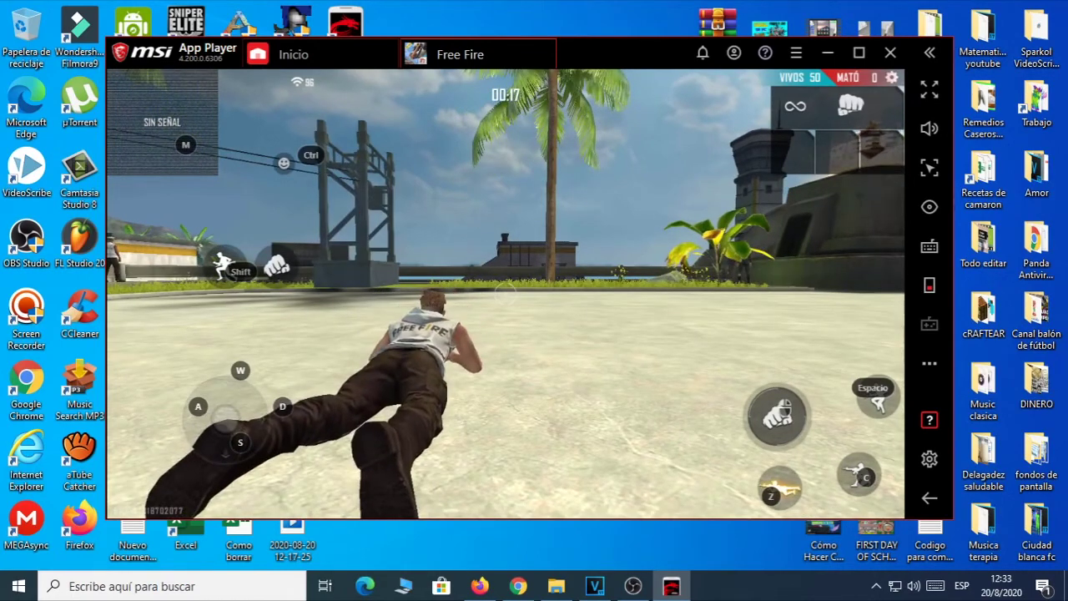
{"action": "key", "text": "z"}
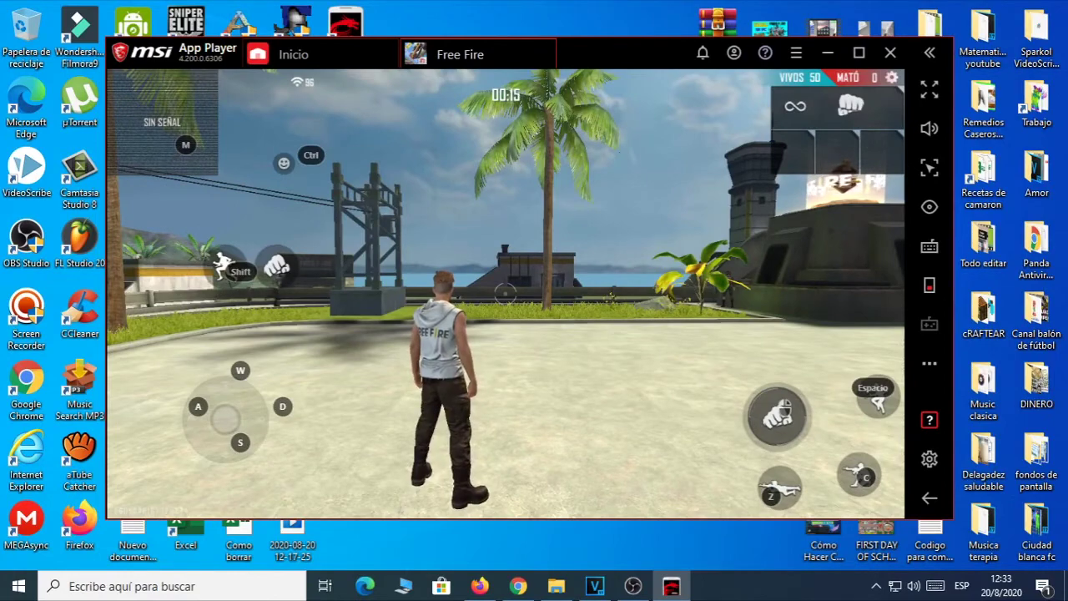
{"action": "key", "text": "c"}
{"action": "key", "text": "c"}
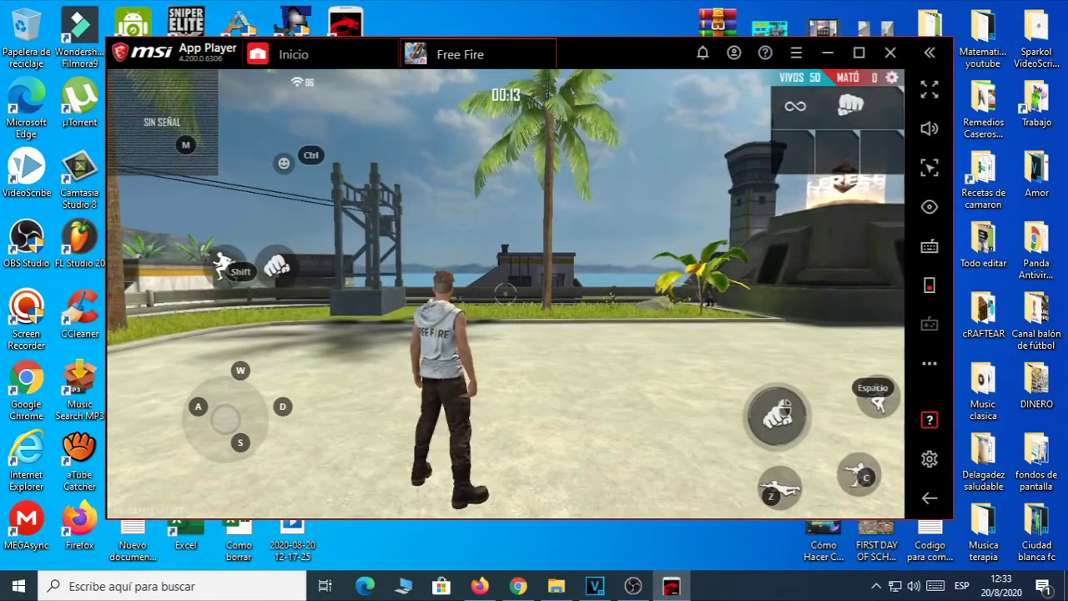
{"action": "left_click", "coordinate": [505, 292]}
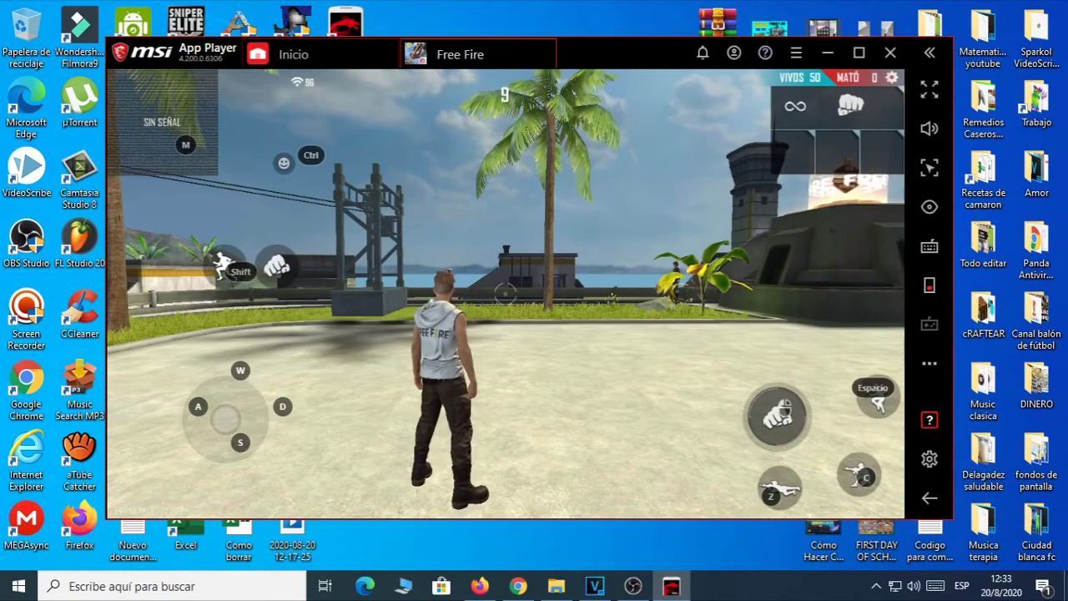
- Walk the character forward and to the right in the waiting area, and jump from the plane when the match begins
{"action": "key", "text": "w"}
{"action": "key", "text": "w"}
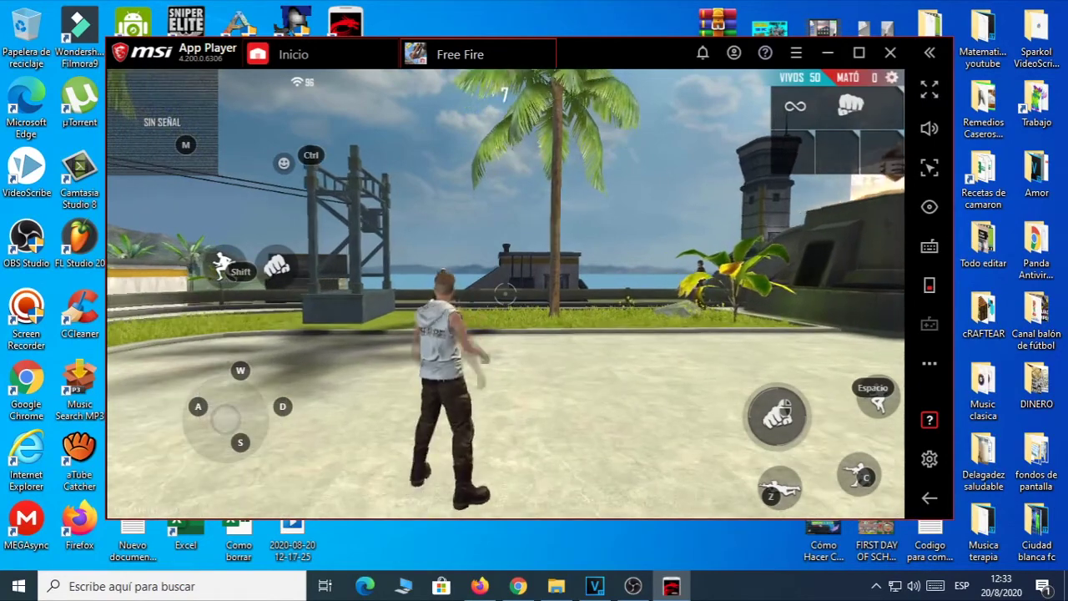
{"action": "key", "text": "w"}
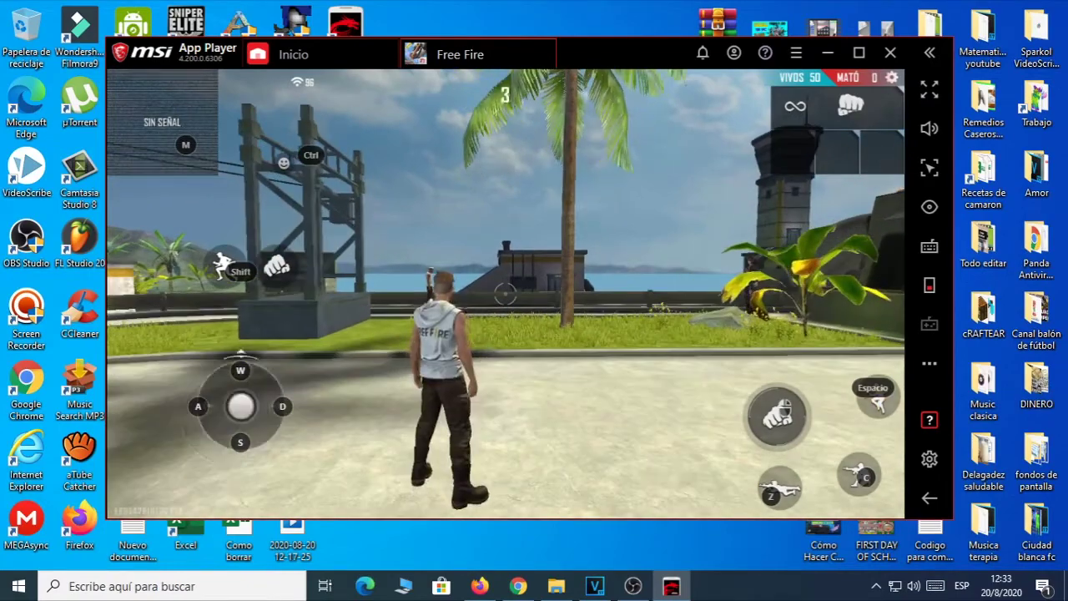
{"action": "key", "text": "w"}
{"action": "key", "text": "d"}
{"action": "key", "text": "d"}
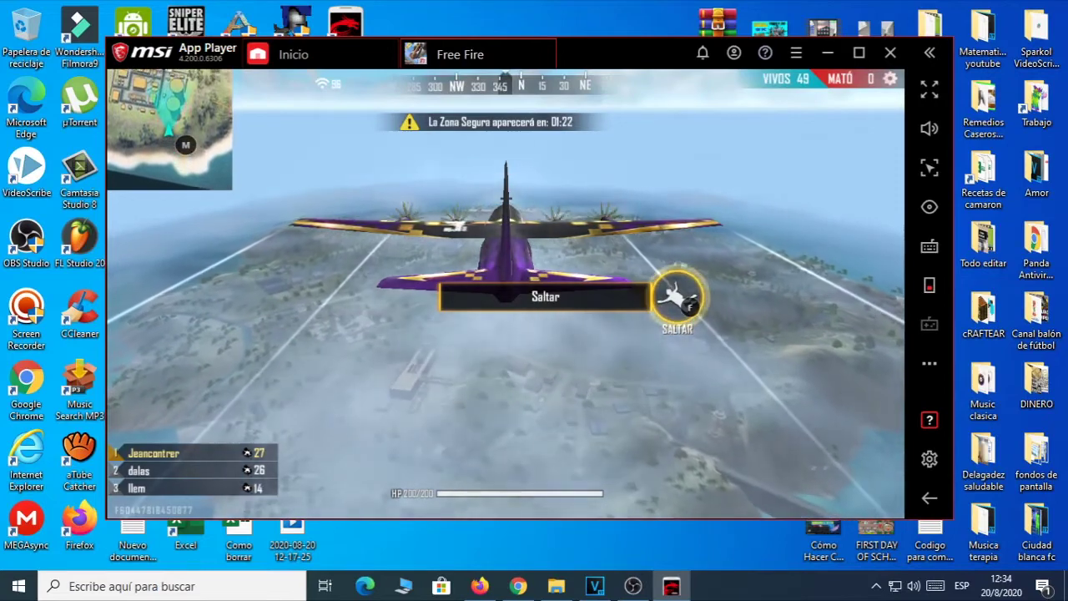
{"action": "key", "text": "f"}
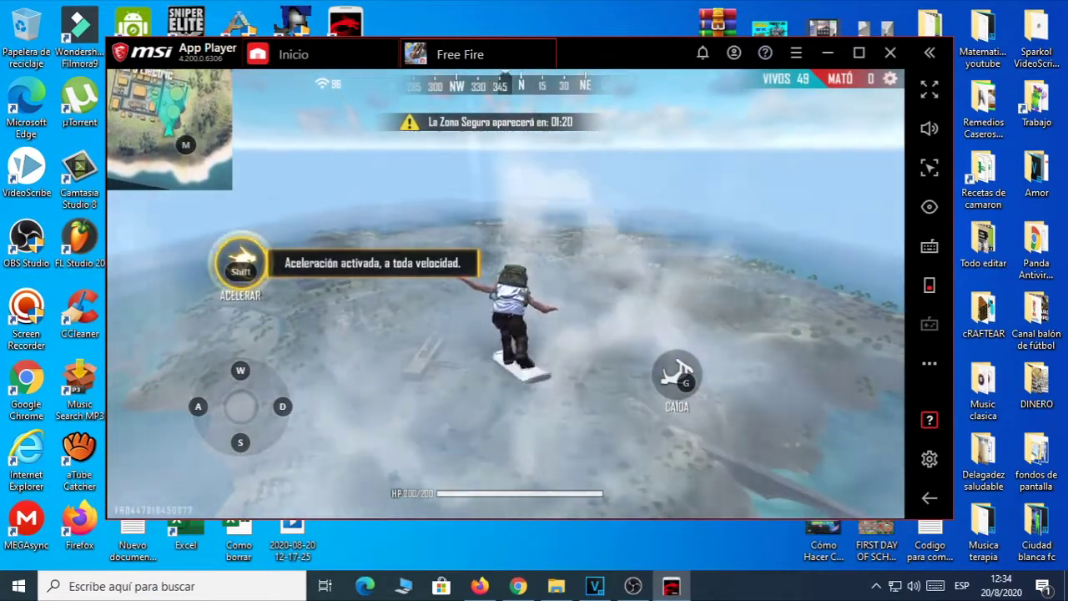